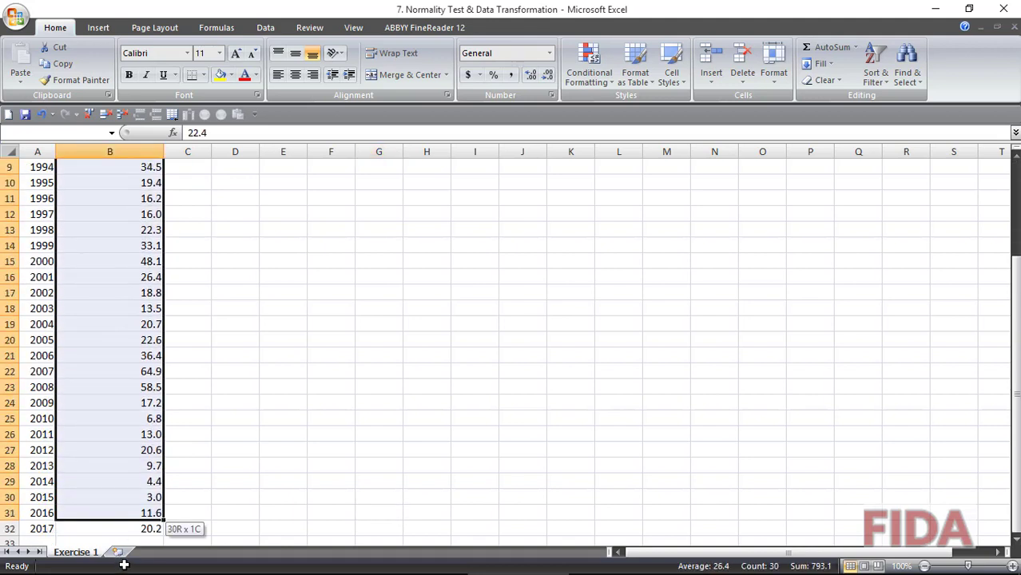
- Copy the values in B2:B32 of the Exercise 1 sheet and paste them into the first column of the SPSS Data Editor
scroll(283, 345, "up", 4)
left_click(56, 66)
left_click(595, 566)
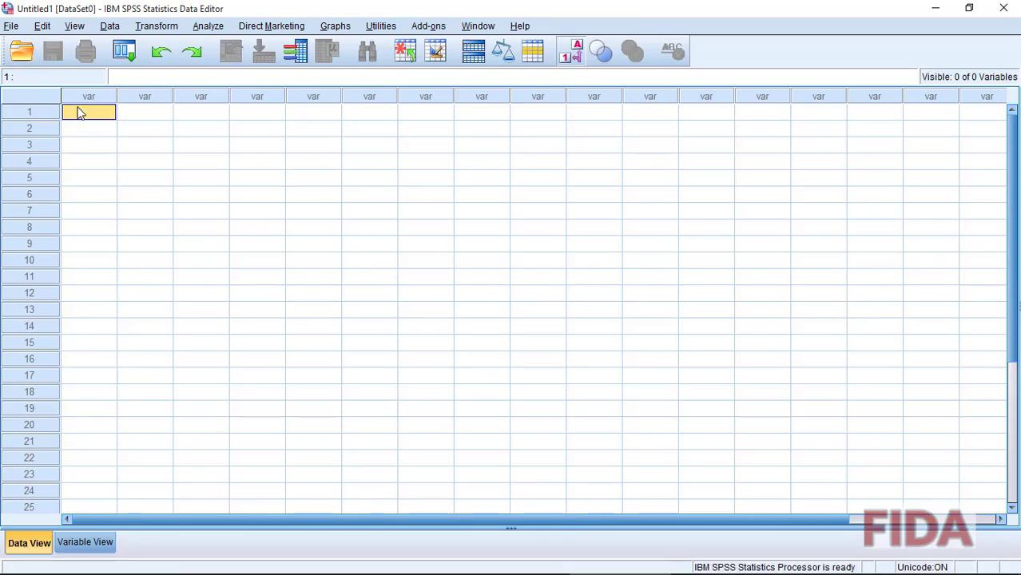
right_click(83, 115)
left_click(116, 163)
- Name the pasted variable MS and label it Money Supply (M2), widening the label column
left_click(83, 544)
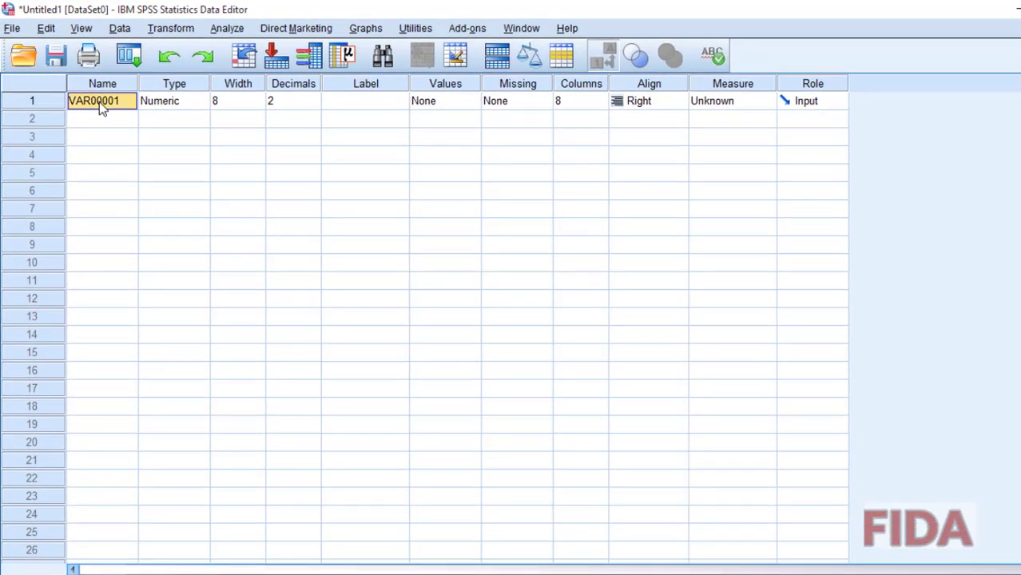
type("MS")
left_click(350, 107)
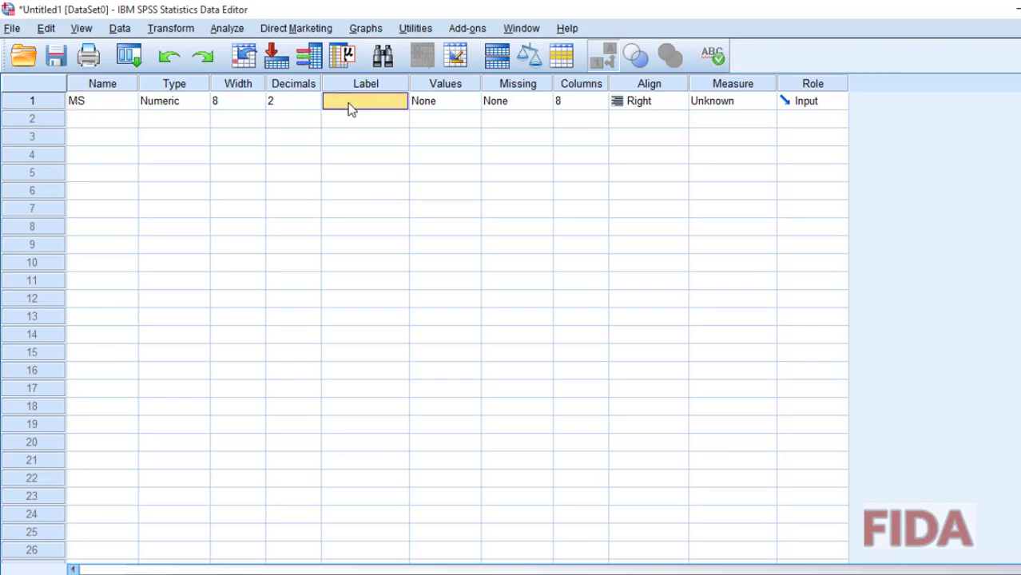
left_click_drag(409, 83, 520, 90)
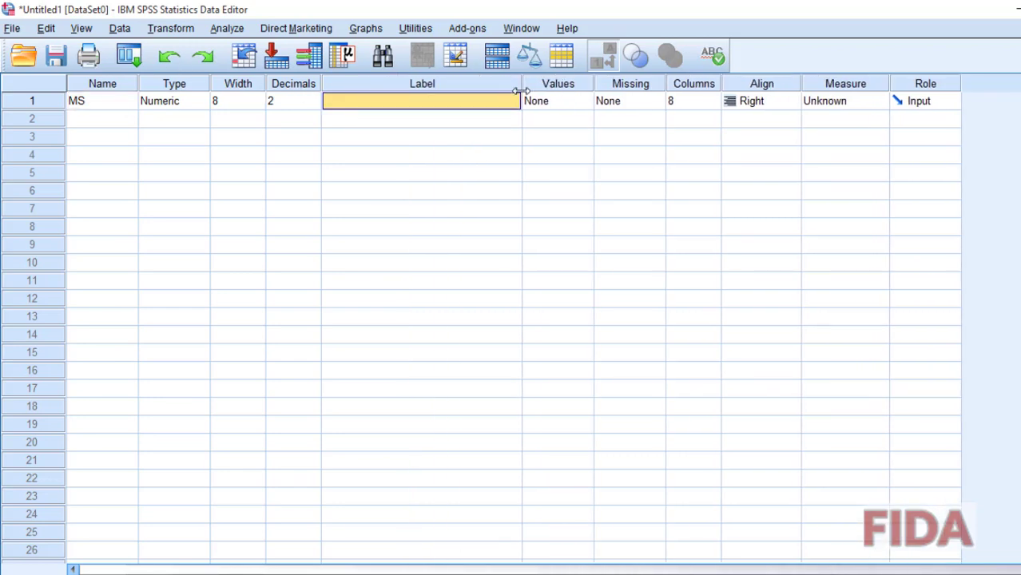
type("Money")
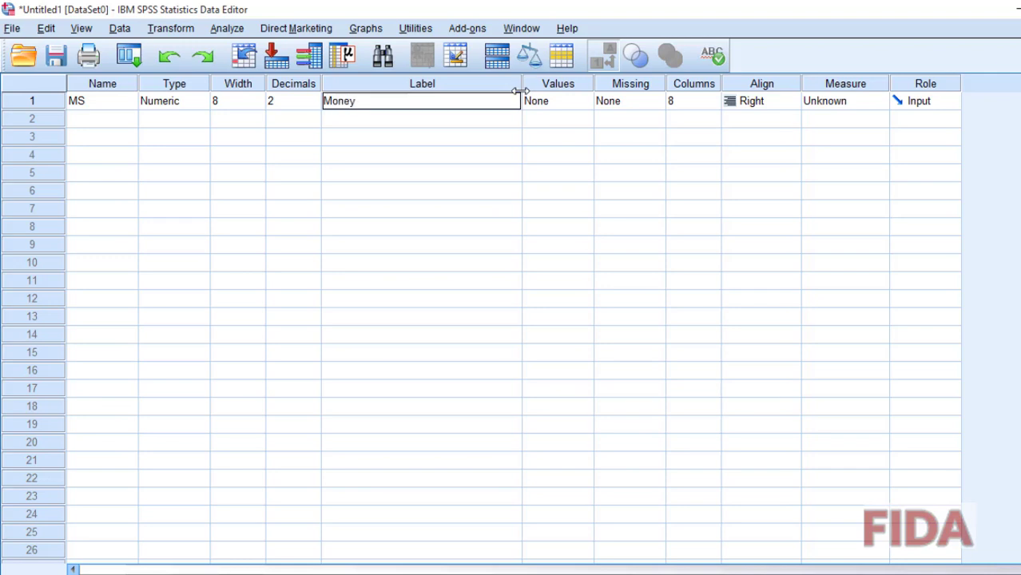
type(" Supply (M2)")
key("Return")
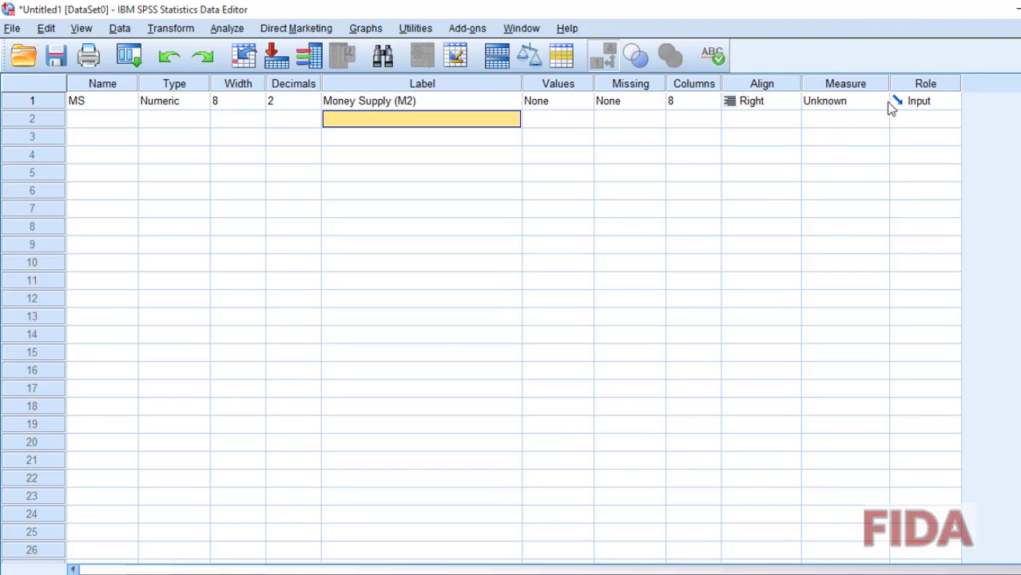
- Set the measurement level of MS to Scale and return to the data values
left_click(843, 100)
left_click(852, 120)
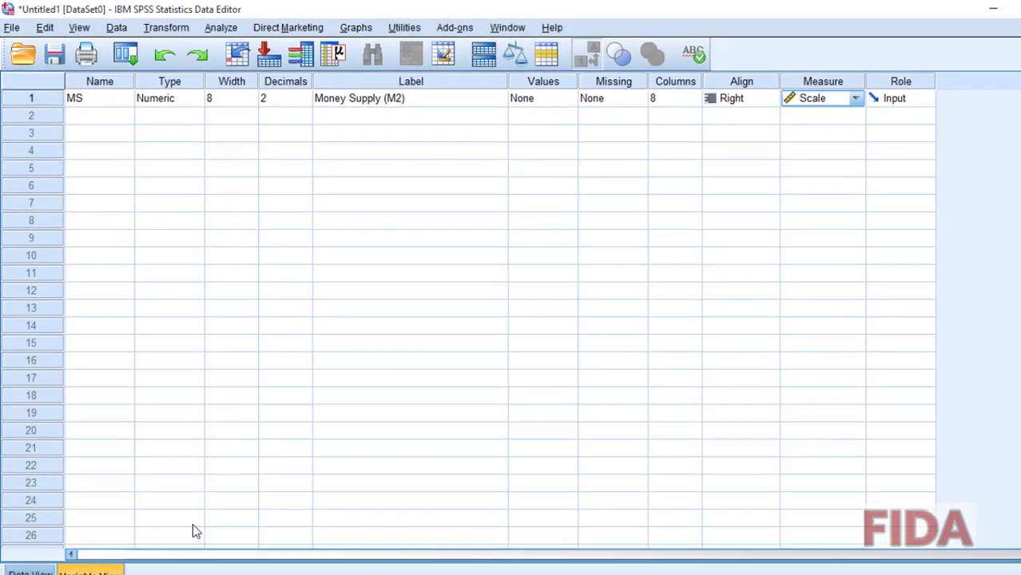
left_click(24, 543)
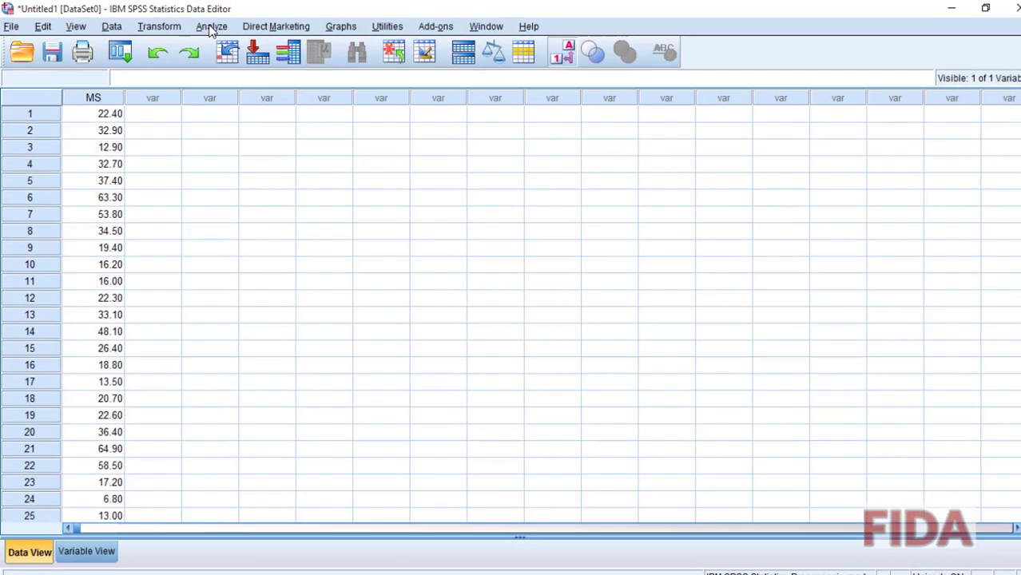
- Set up an Explore analysis with Money Supply (M2) as the dependent variable and Descriptives at a 95% confidence interval for the mean
left_click(207, 26)
mouse_move(264, 68)
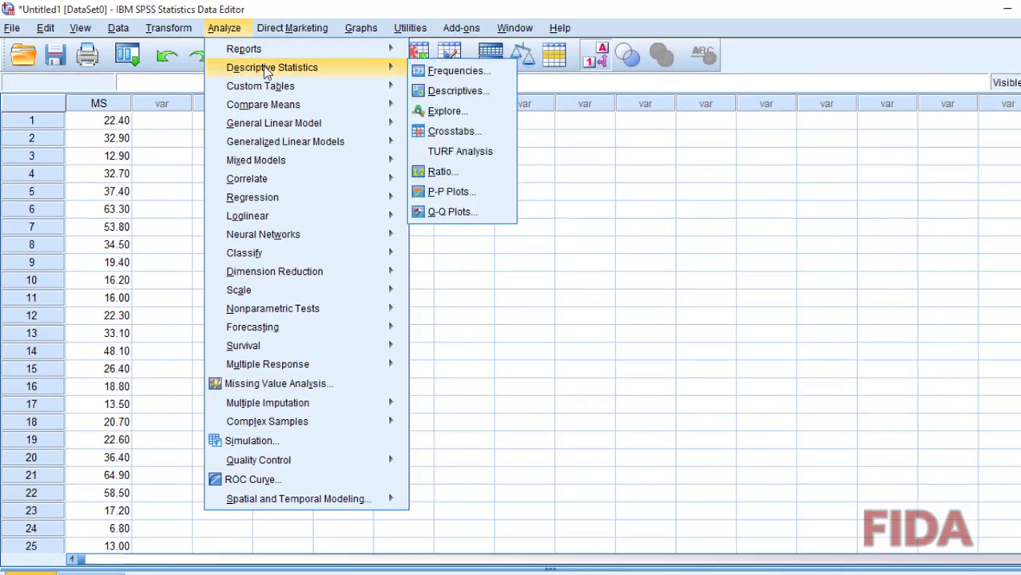
left_click(444, 111)
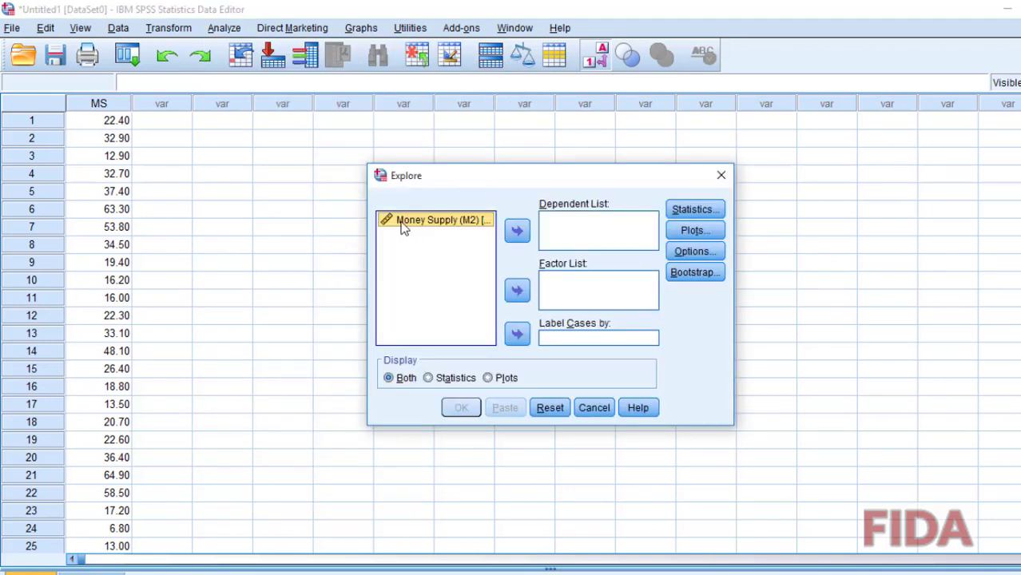
left_click_drag(424, 230, 572, 235)
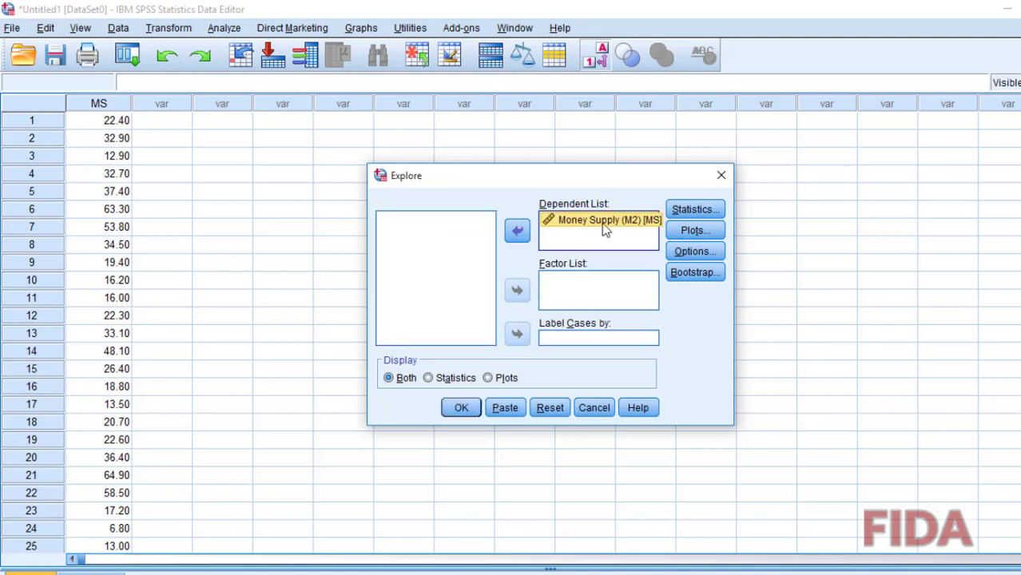
left_click(694, 209)
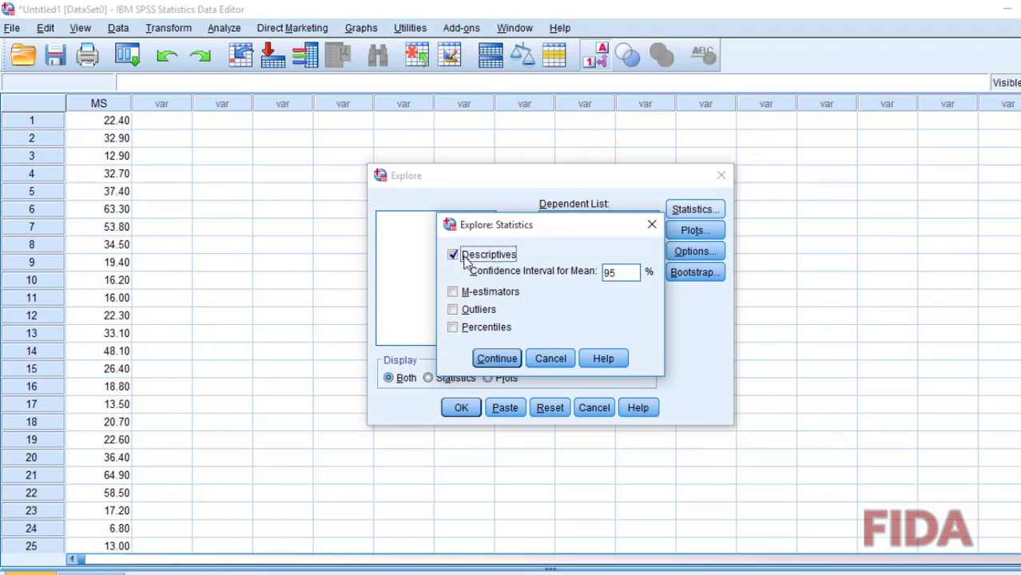
left_click(502, 360)
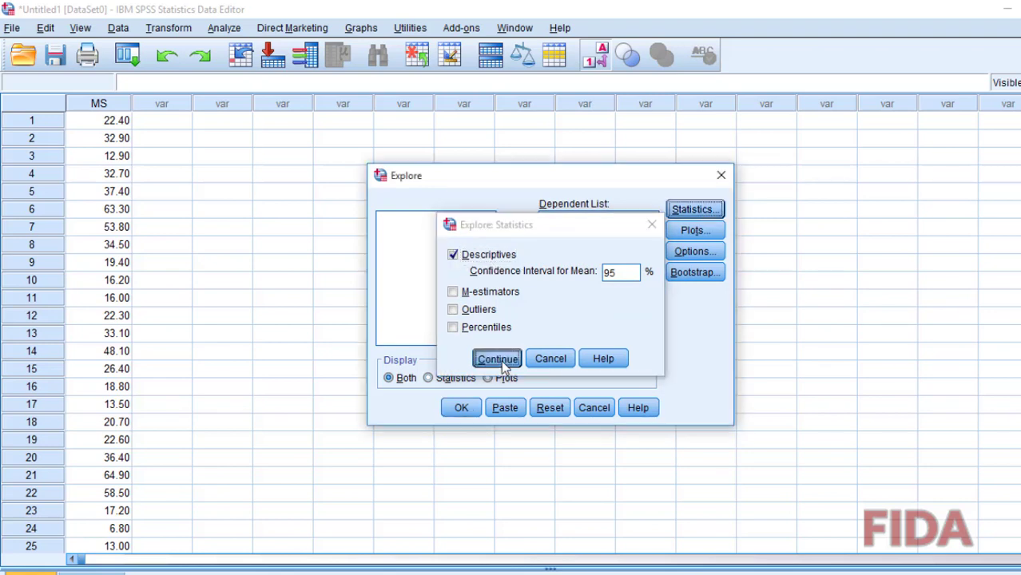
- Enable normality plots with tests, exclude the stem-and-leaf plot, and run the Explore analysis
left_click(693, 231)
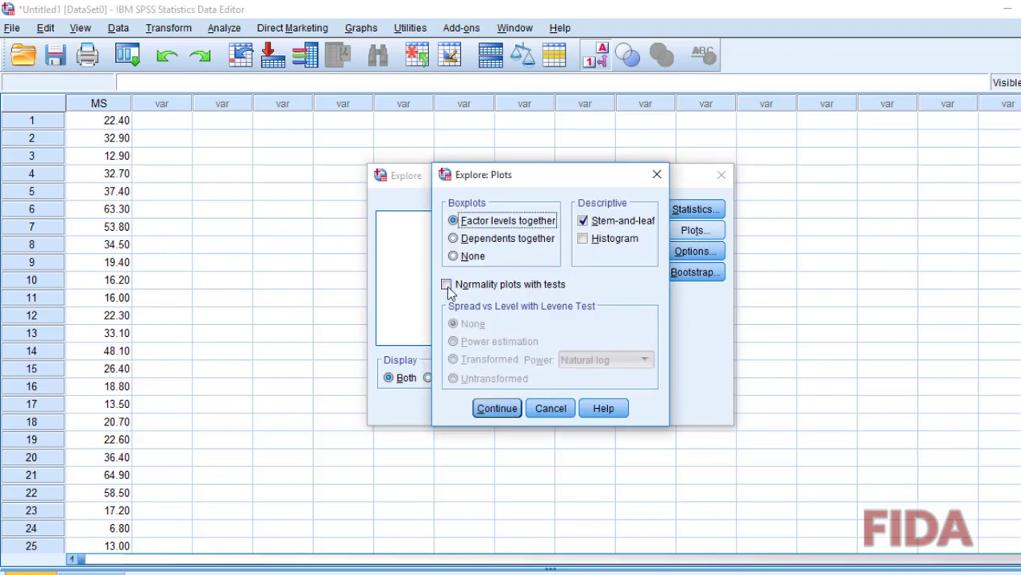
left_click(448, 288)
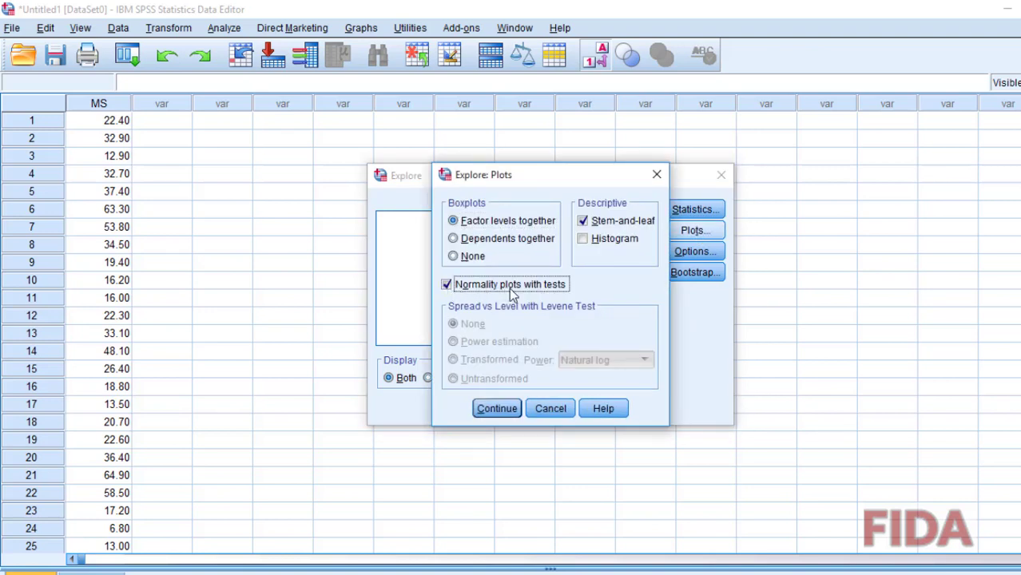
left_click(608, 230)
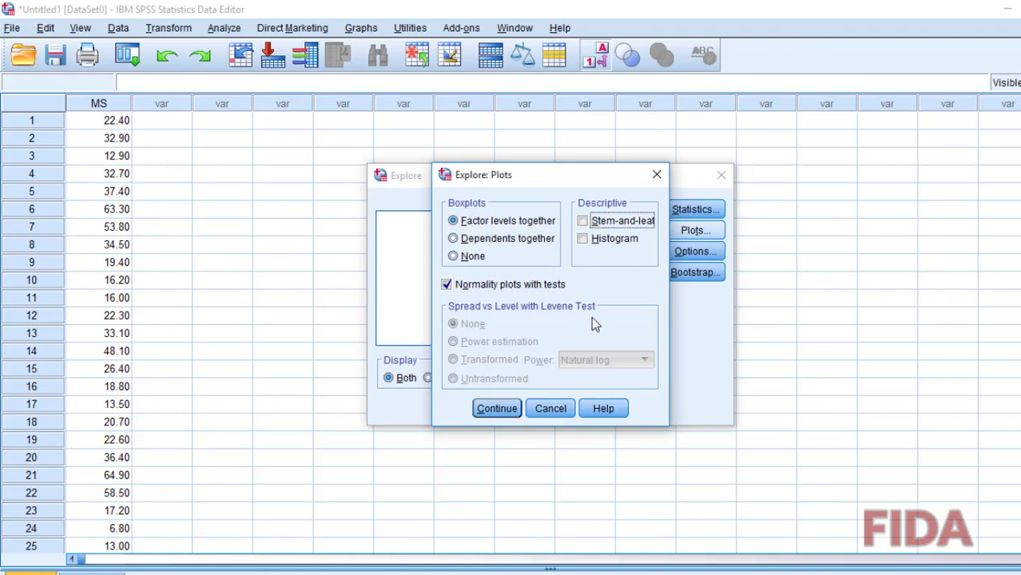
left_click(504, 412)
left_click(463, 407)
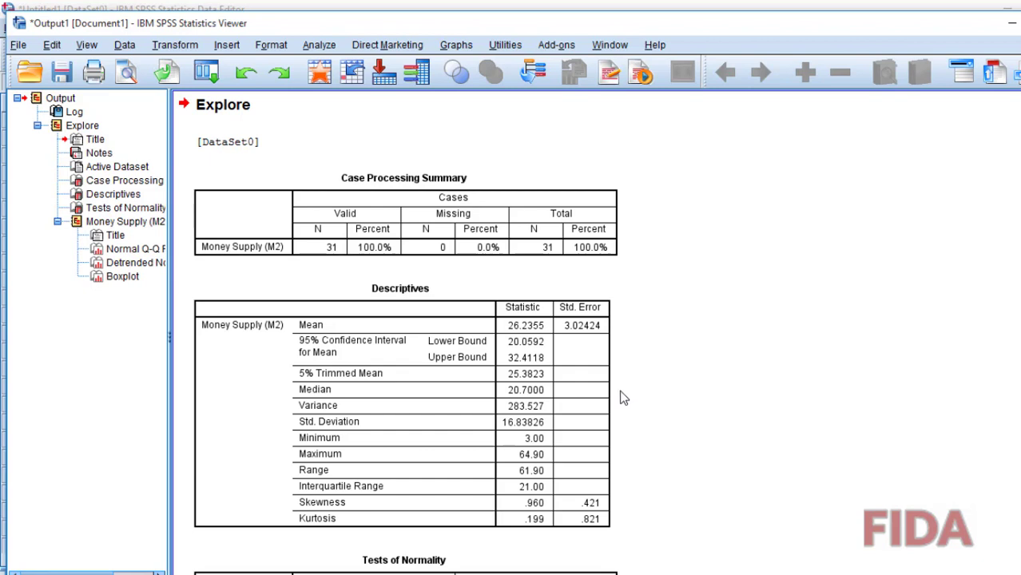
- Examine the Explore output for Money Supply (M2): the descriptives, the tests of normality and the normal Q-Q plot
left_click(586, 394)
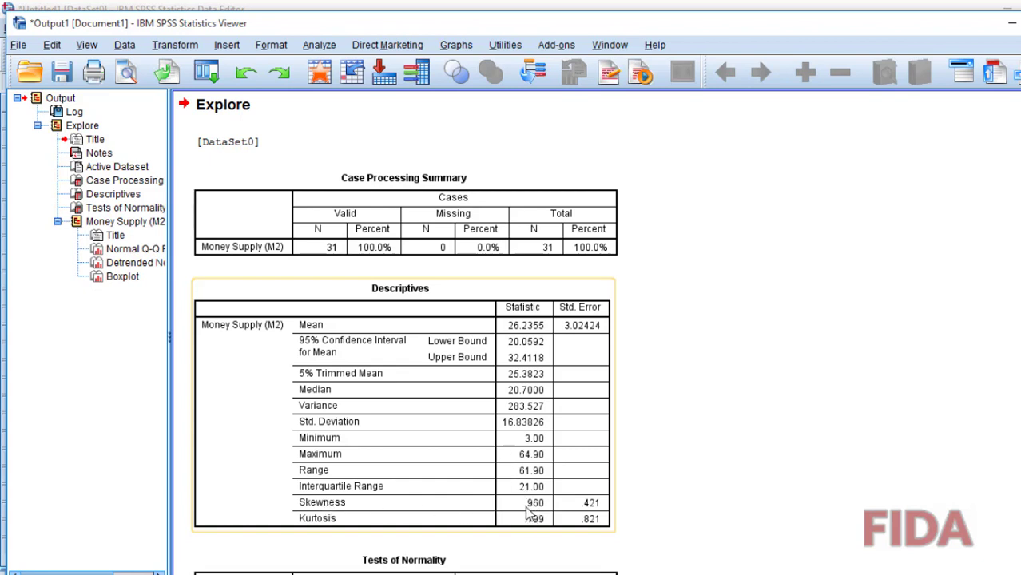
scroll(541, 511, "down", 3)
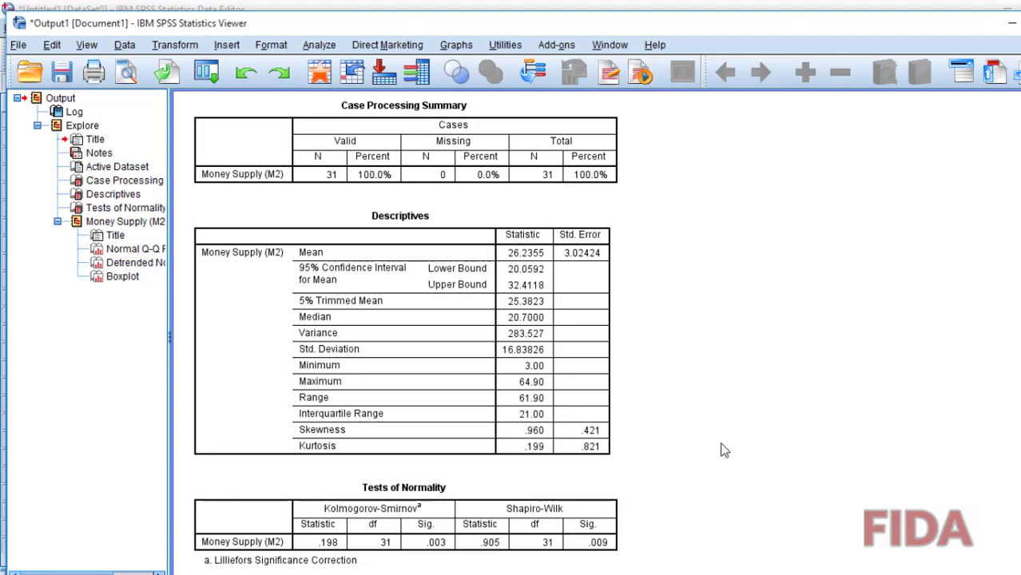
scroll(722, 450, "down", 2)
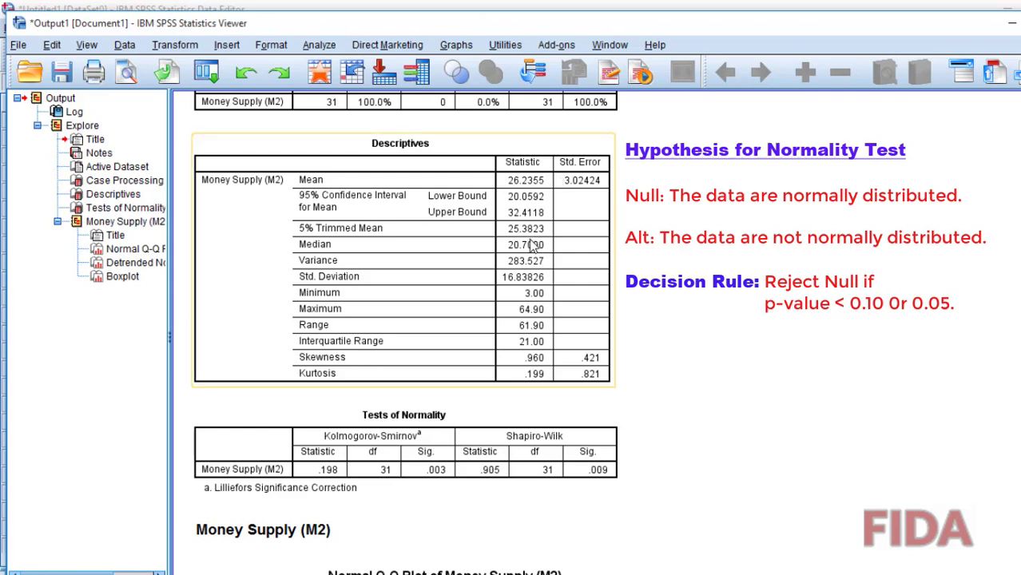
left_click(507, 380)
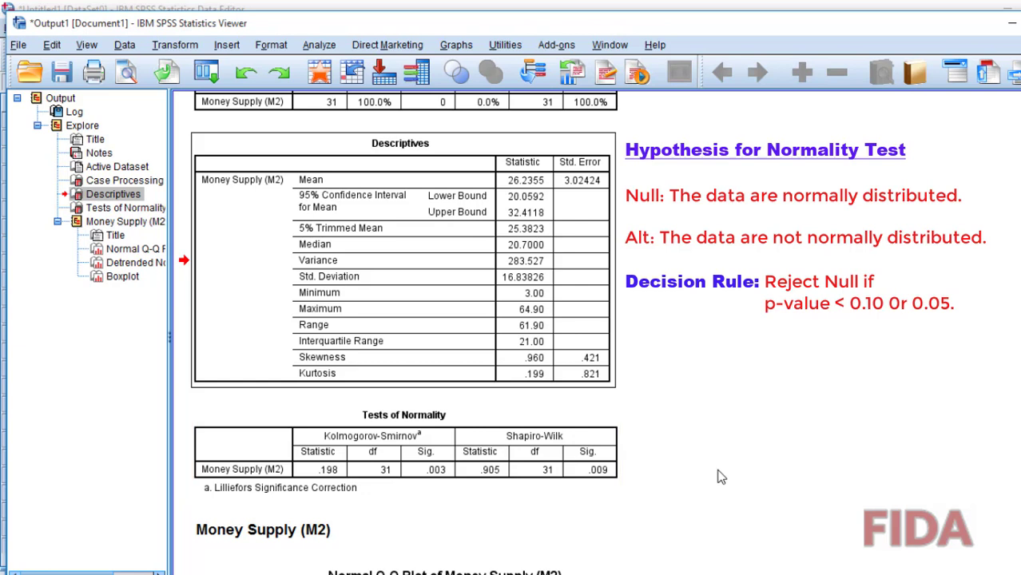
scroll(703, 486, "down", 4)
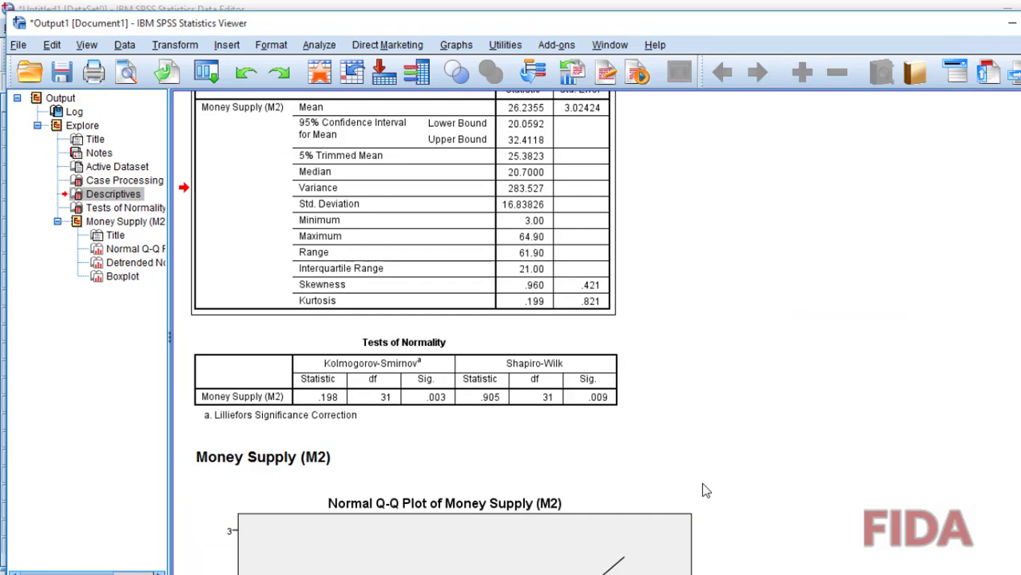
scroll(704, 484, "down", 6)
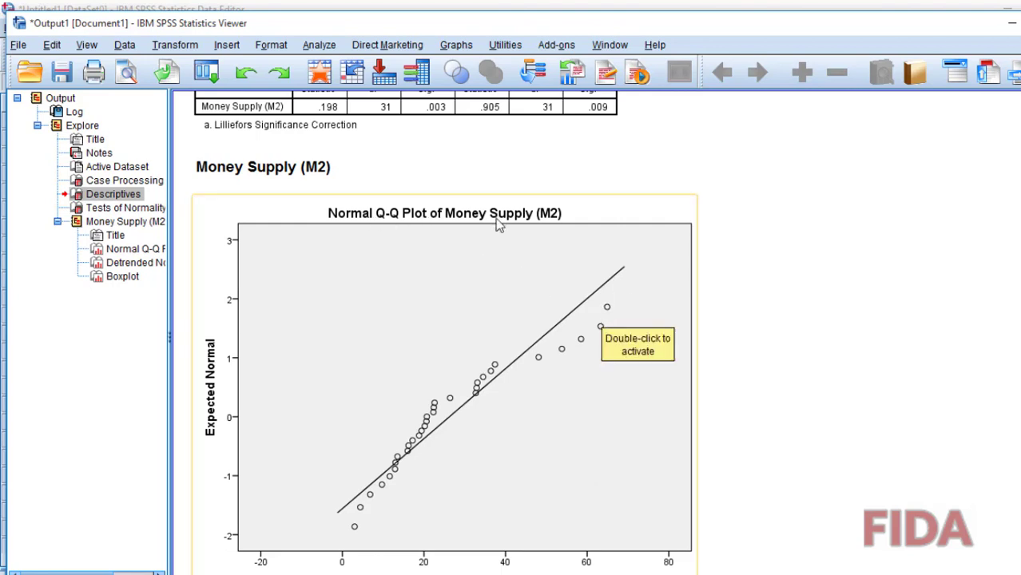
double_click(592, 364)
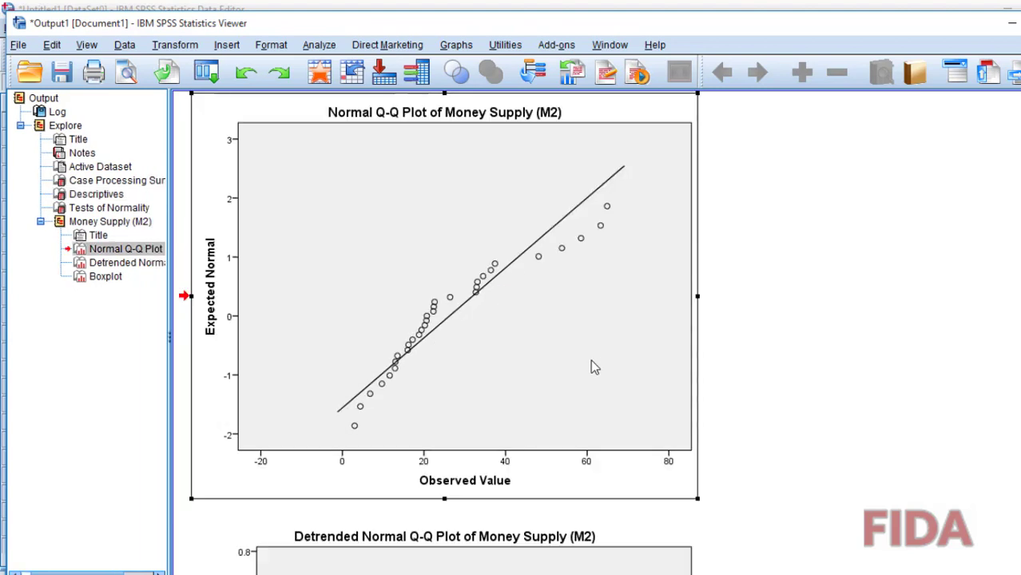
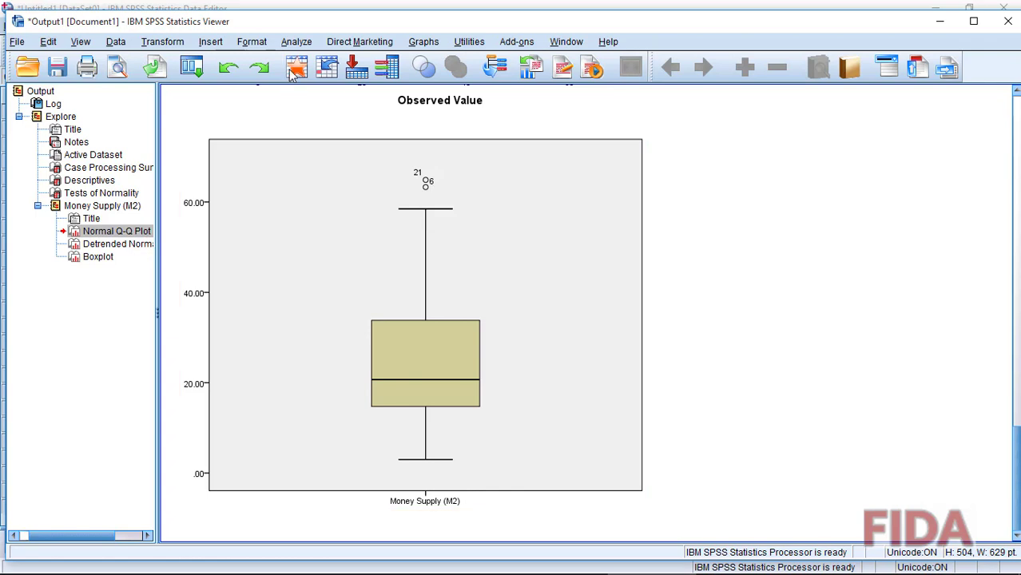
- Check the boxplot's outlier cases 6 and 21 against the other MS values in the dataset
left_click(297, 67)
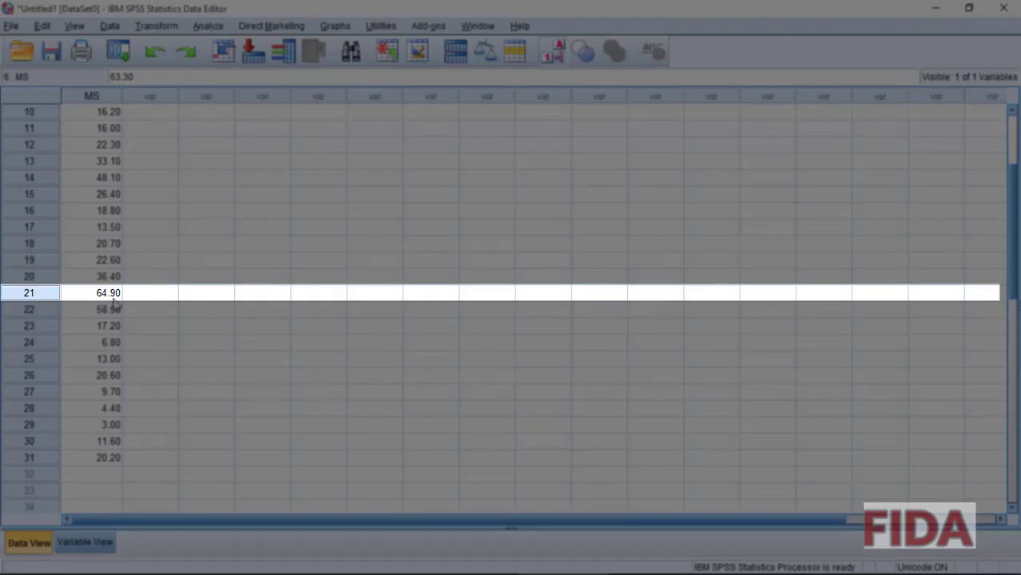
scroll(144, 299, "up", 2)
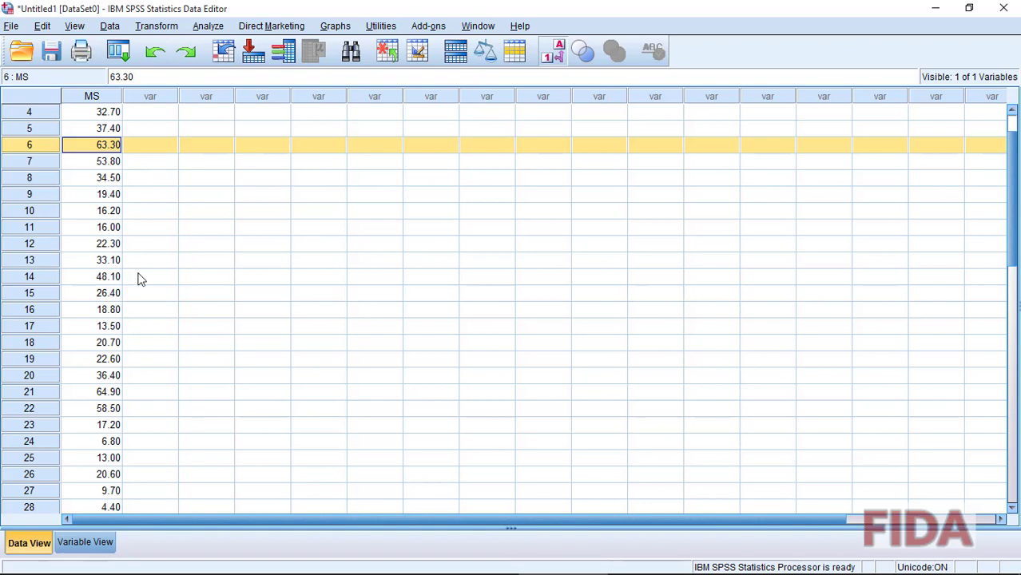
scroll(160, 342, "down", 3)
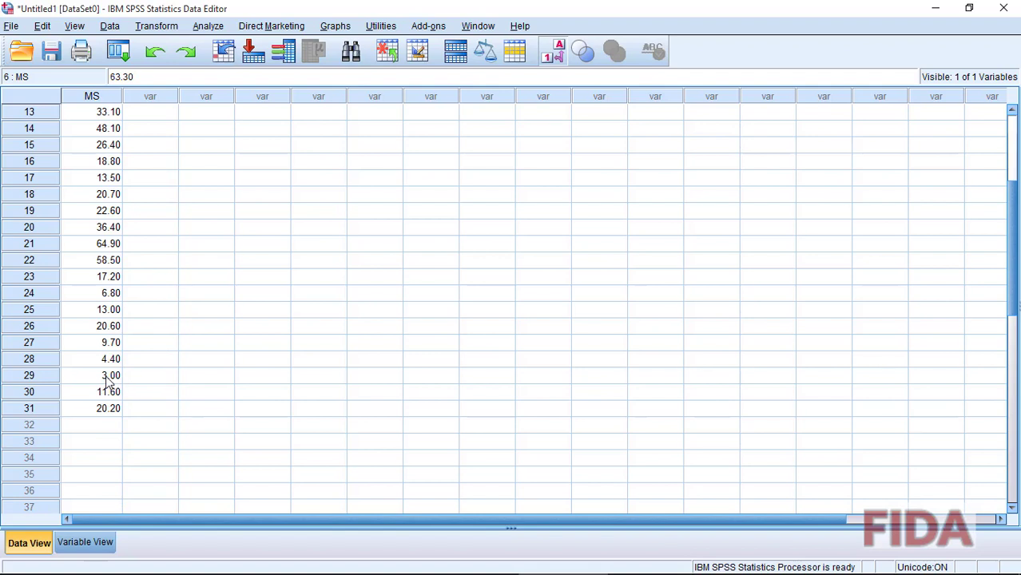
scroll(265, 358, "up", 4)
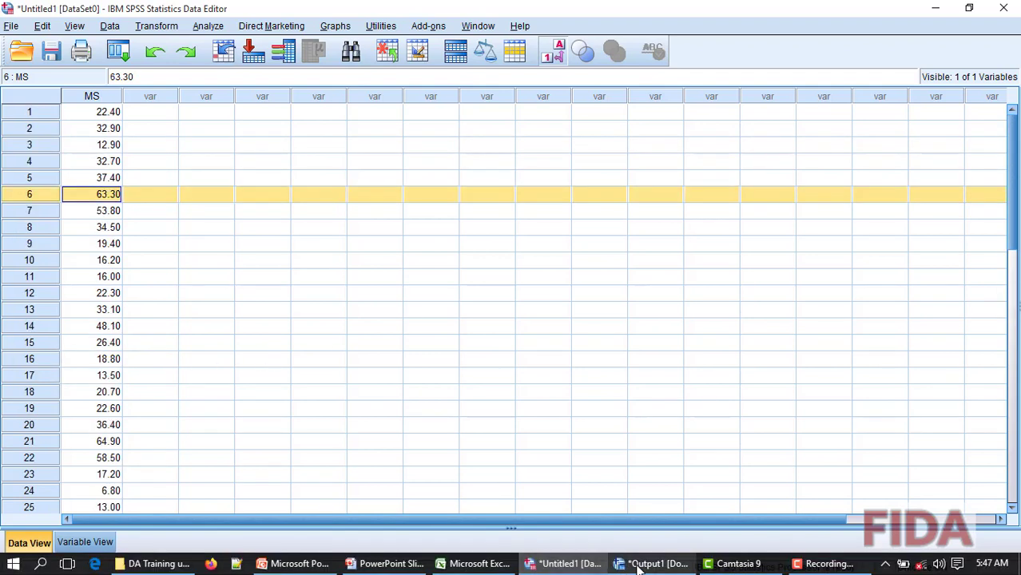
left_click(679, 562)
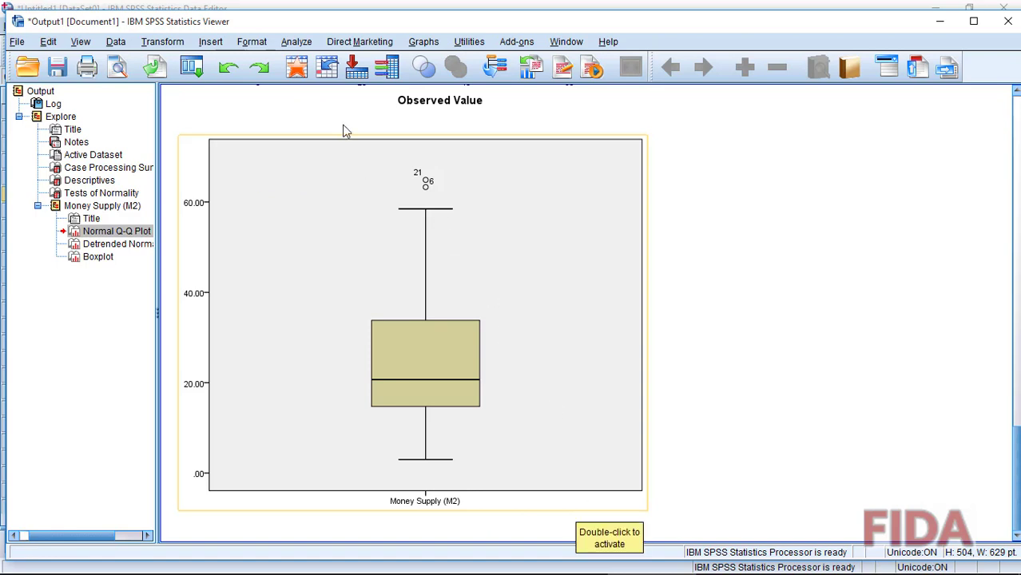
left_click(297, 65)
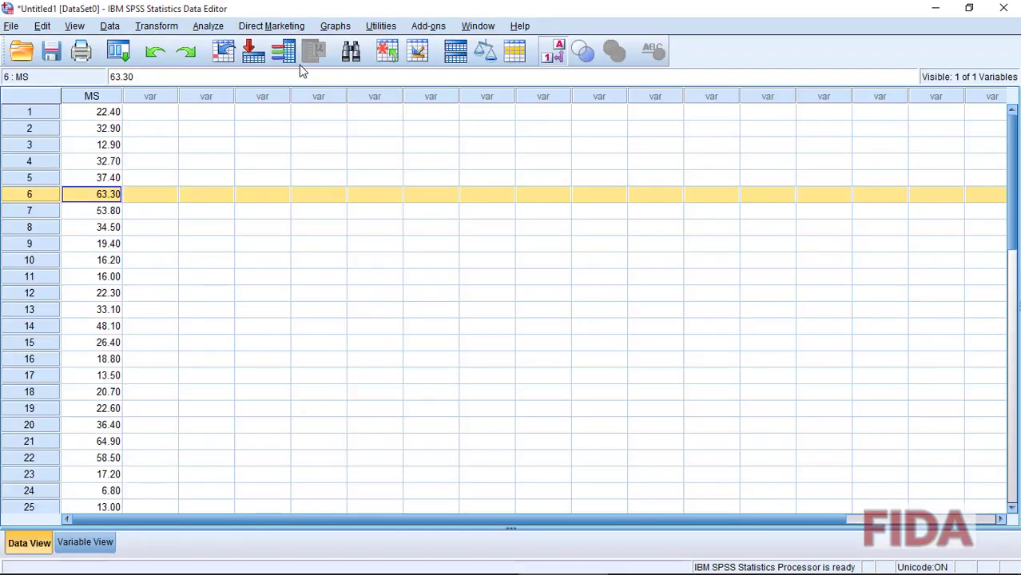
left_click(288, 313)
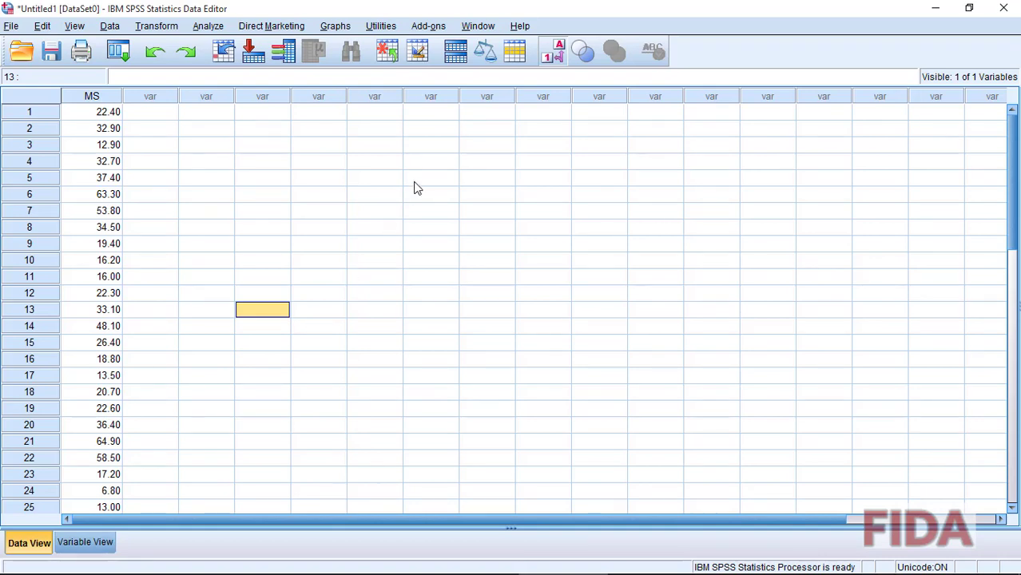
- Start computing a new variable with Trans_MS as the target variable name
left_click(158, 28)
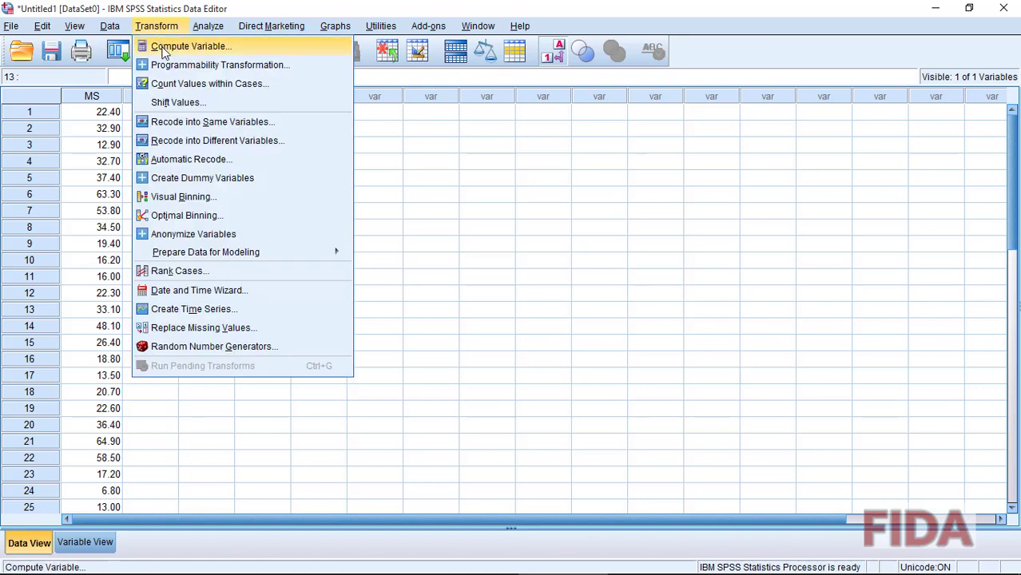
left_click(163, 48)
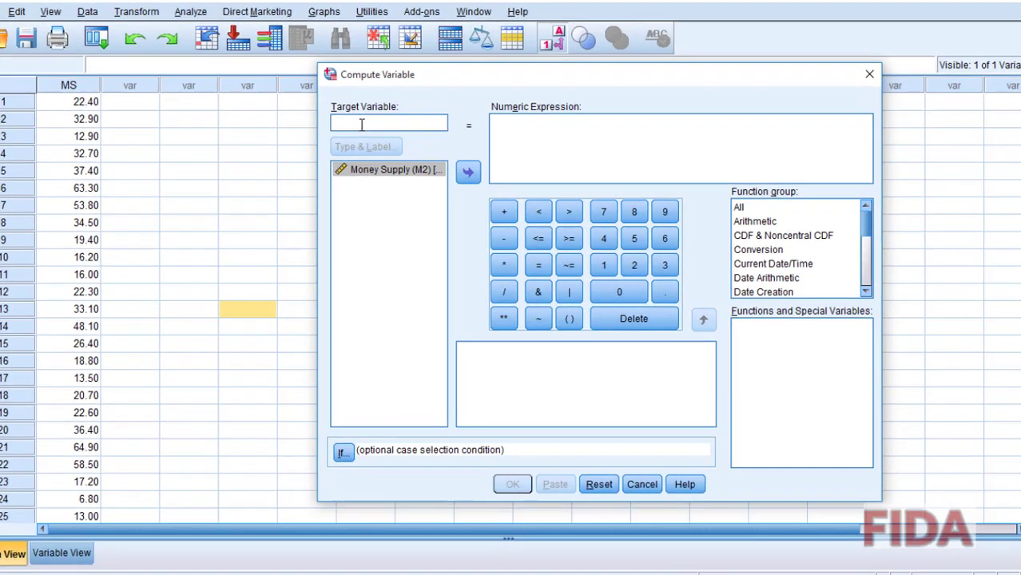
type("T")
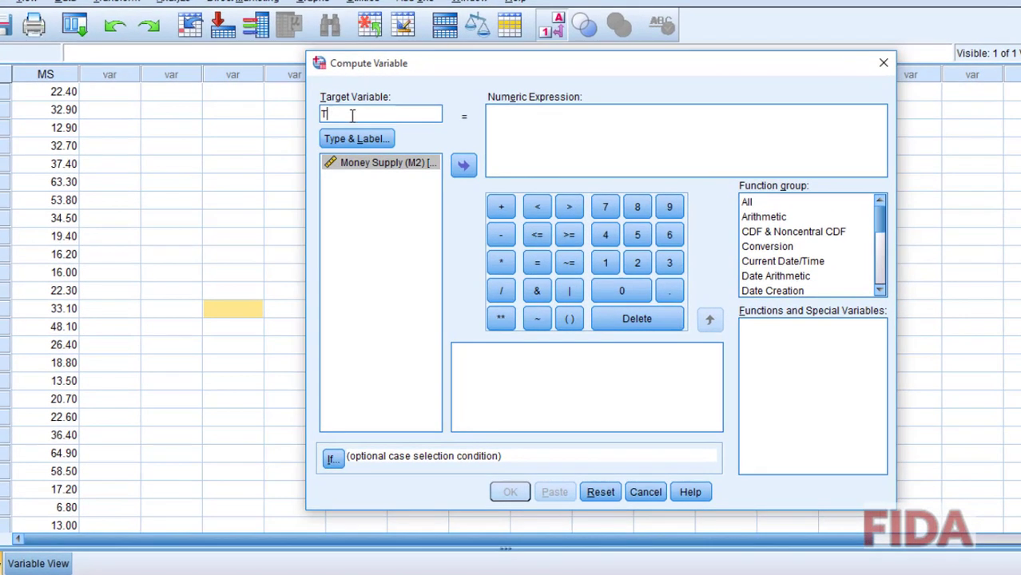
type("rans(MS")
key("BackSpace")
key("BackSpace")
key("BackSpace")
type("_MS")
- Define the numeric expression for Trans_MS as LN(MS) and run the computation
left_click(541, 118)
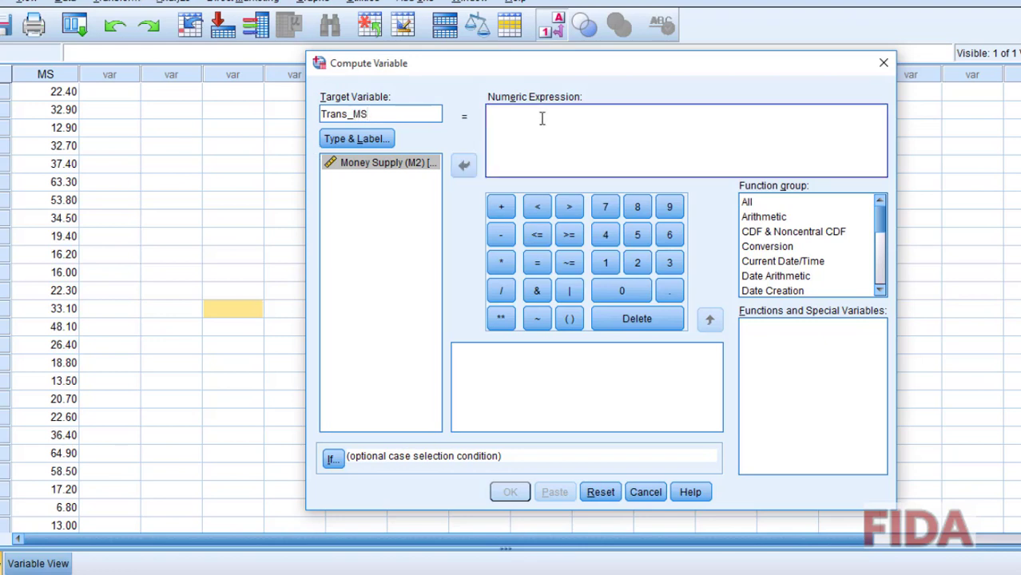
type("L")
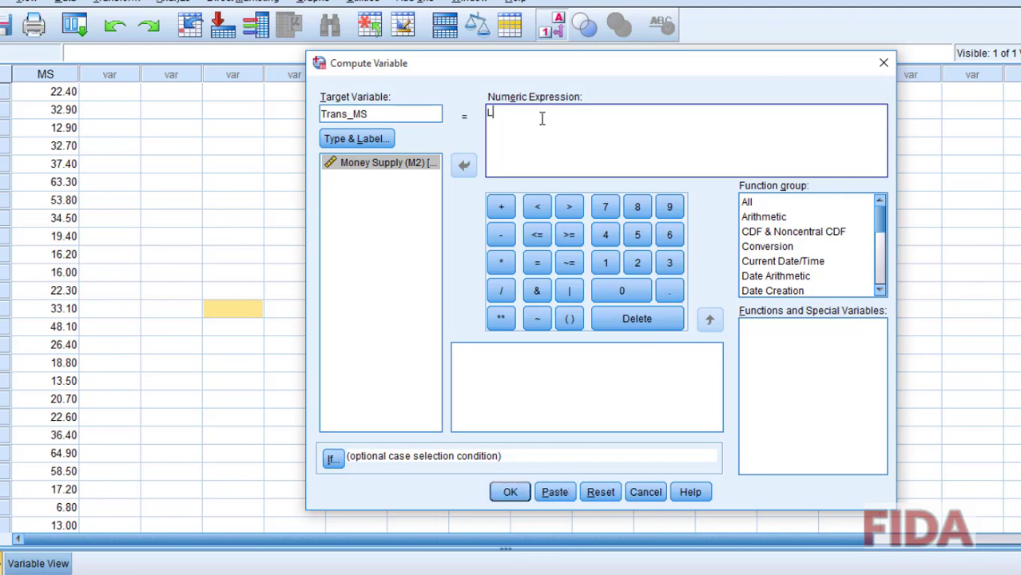
type("N(")
left_click_drag(354, 172, 548, 120)
type(")")
left_click(509, 493)
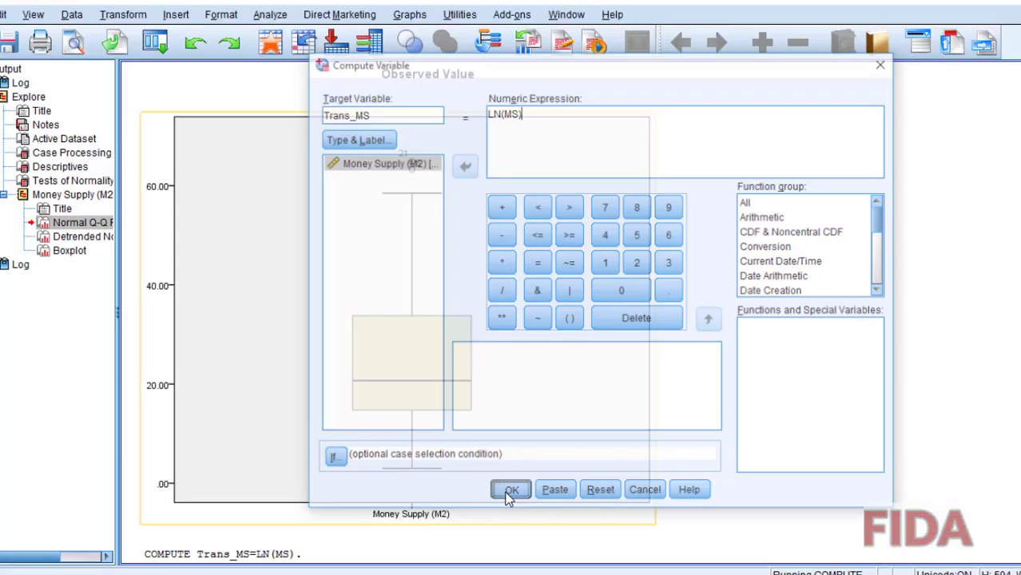
left_click(189, 531)
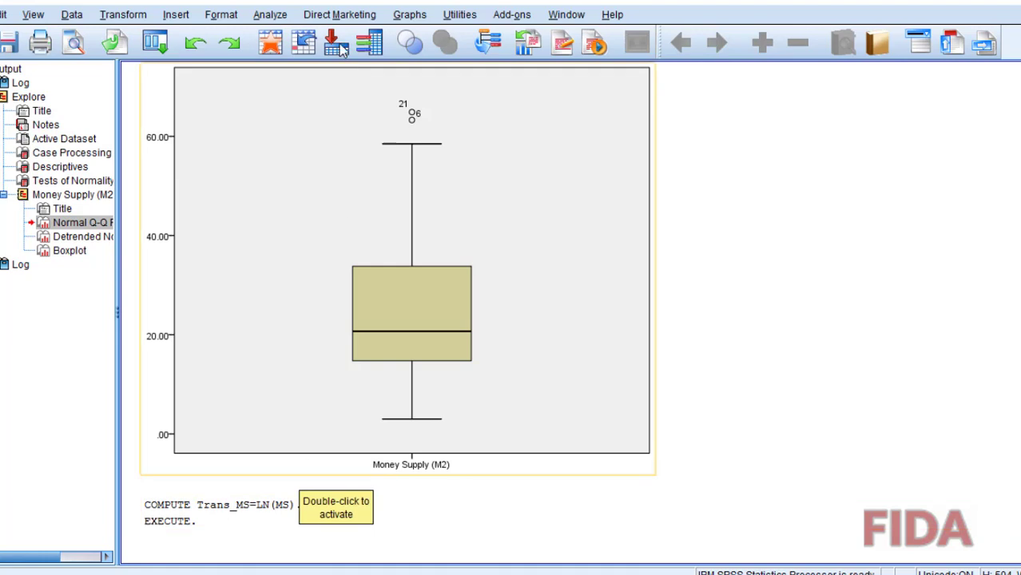
- Set up an Explore analysis in the dataset with Trans_MS replacing Money Supply (M2) as the dependent variable
left_click(272, 45)
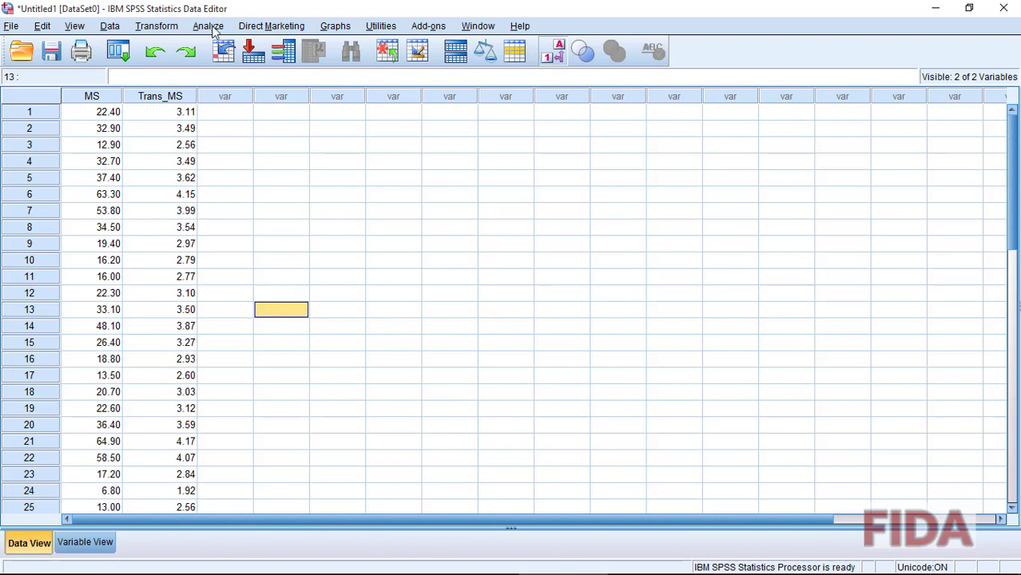
left_click(118, 56)
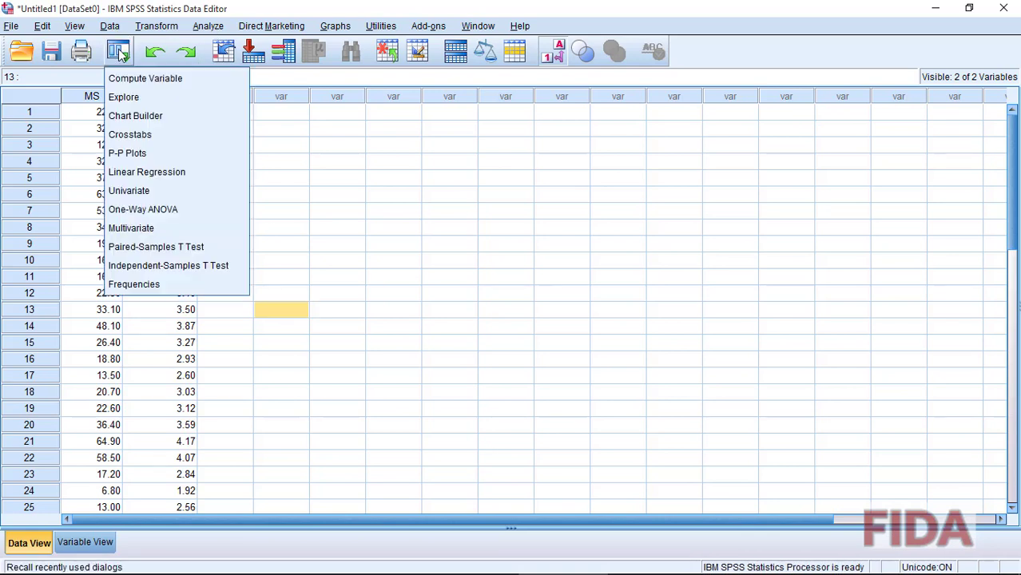
left_click(130, 97)
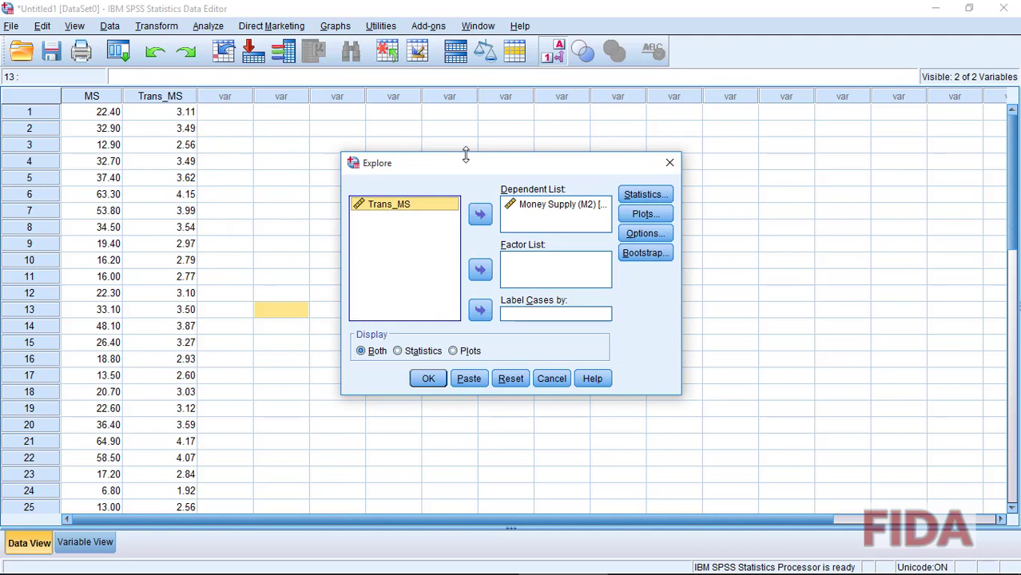
left_click_drag(469, 164, 466, 144)
left_click_drag(535, 189, 516, 195)
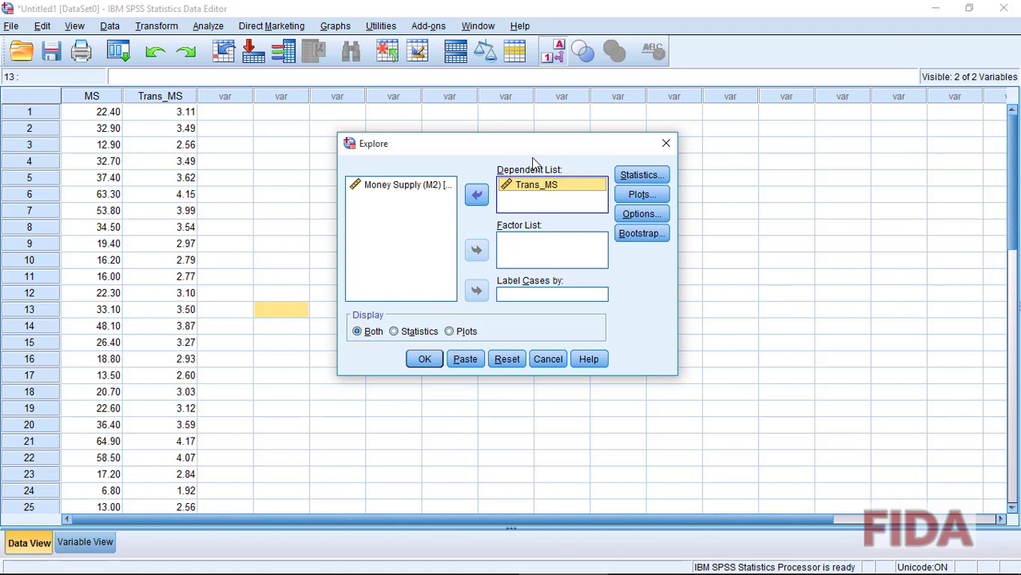
- Review the Explore statistics settings, keep normality plots with tests enabled, and run the analysis on Trans_MS
left_click(648, 182)
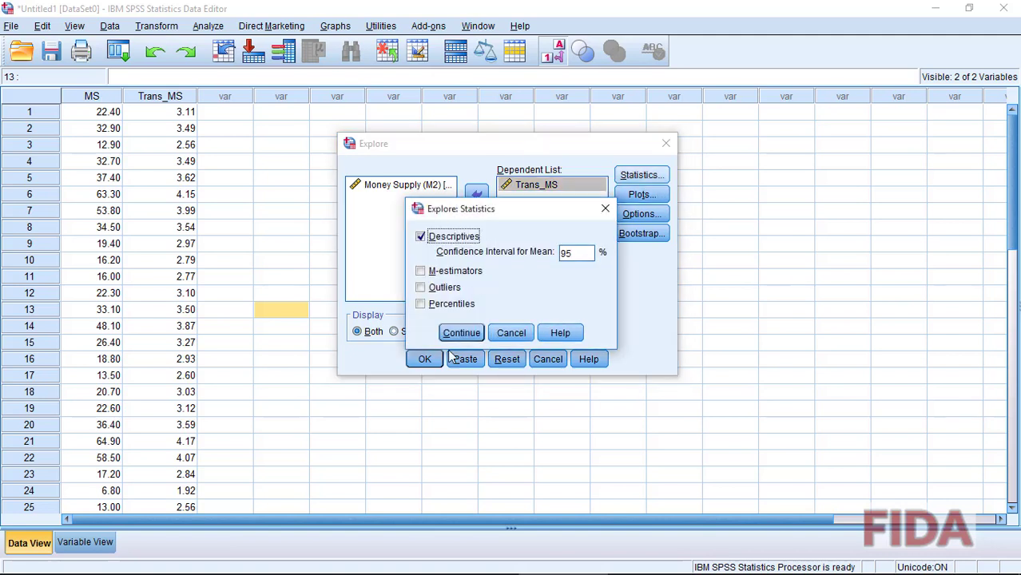
left_click(512, 334)
left_click(639, 196)
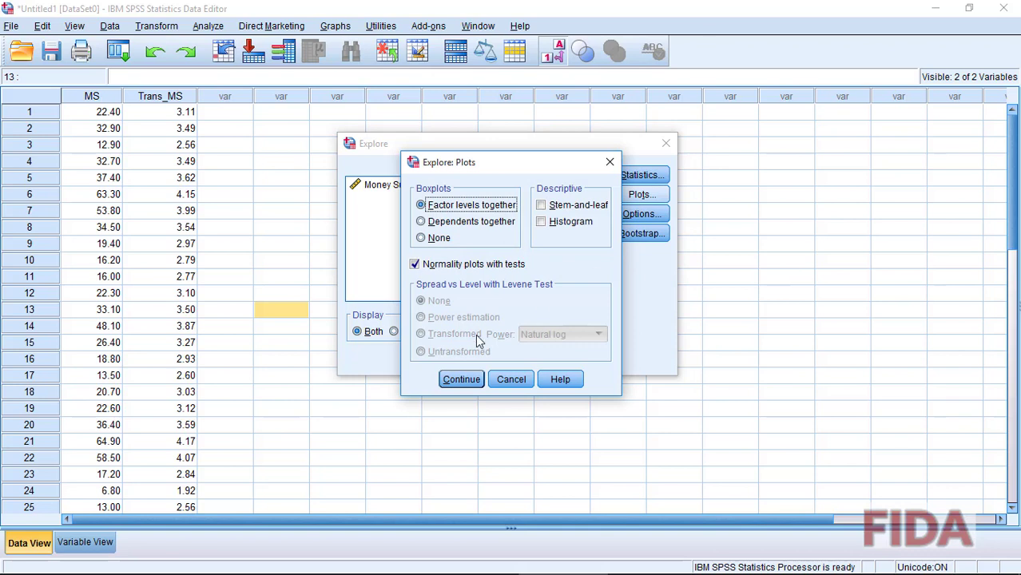
left_click(459, 380)
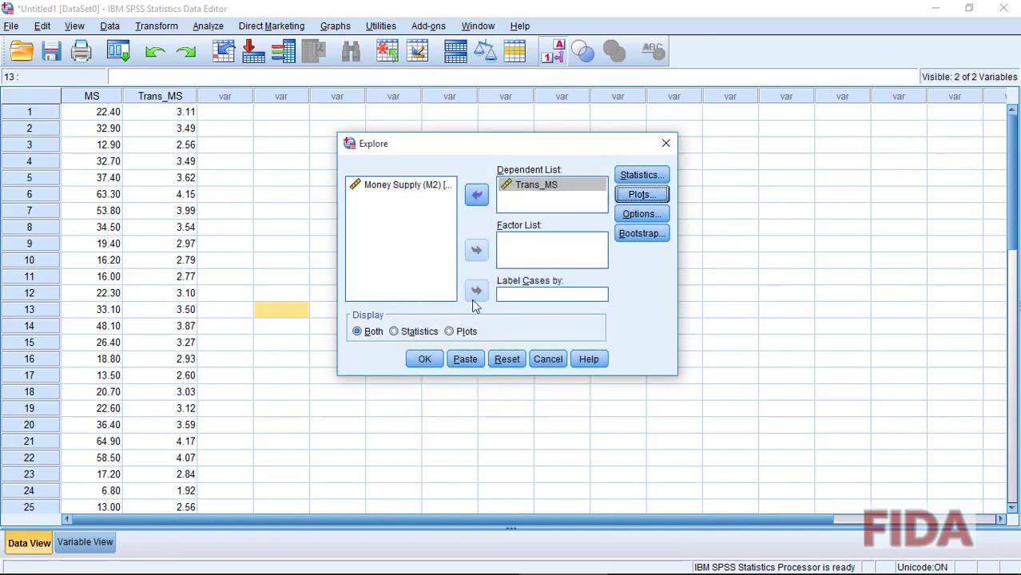
left_click(425, 360)
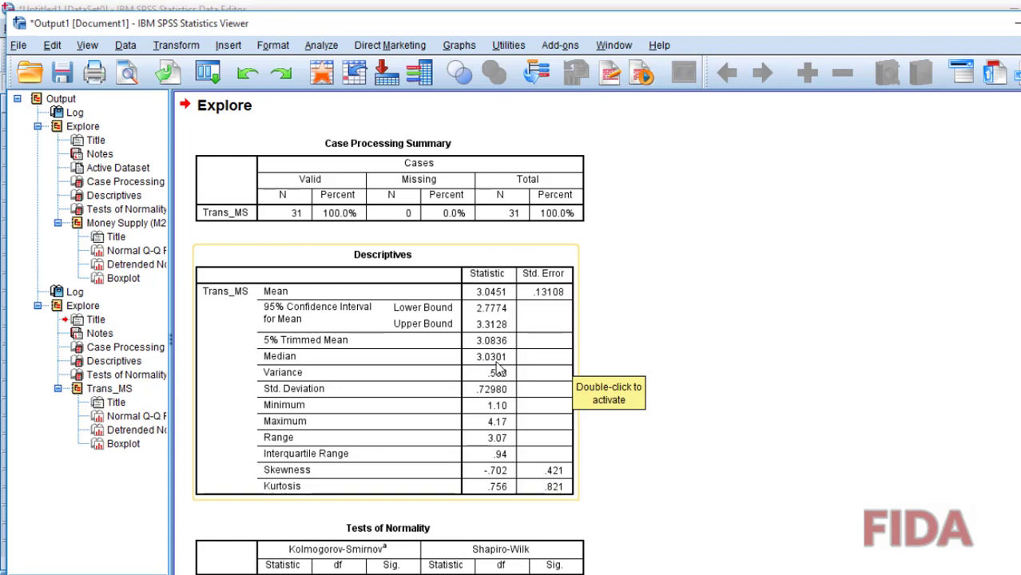
- Examine the Explore output for Trans_MS: the descriptives, tests of normality, normal Q-Q plot and boxplot
scroll(719, 392, "down", 1)
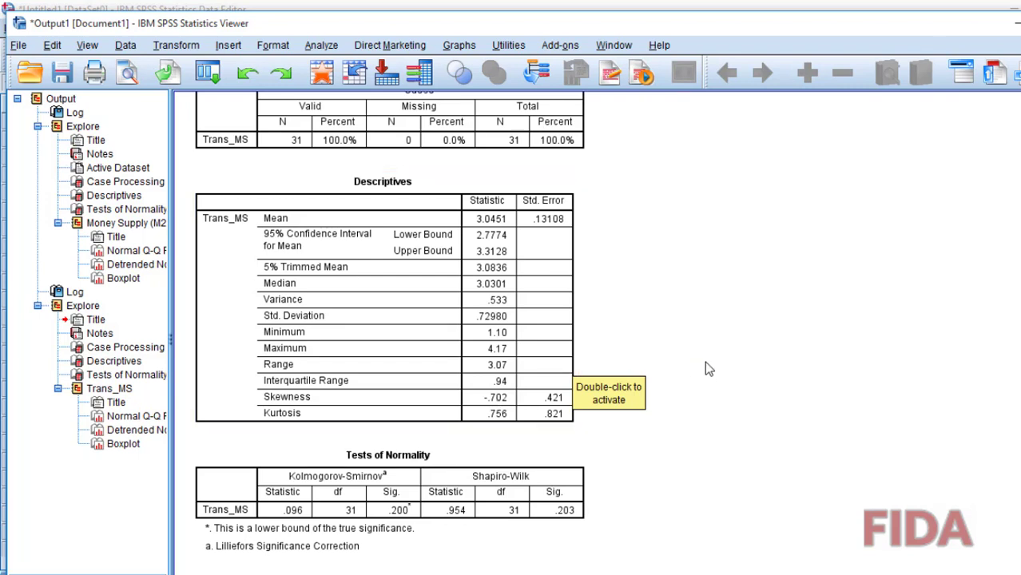
left_click(557, 376)
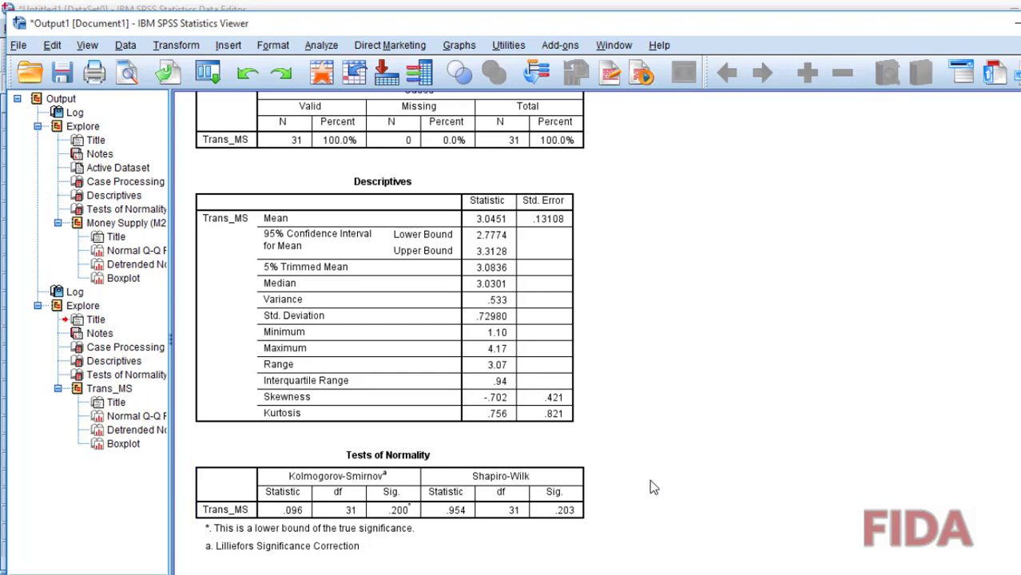
scroll(650, 480, "down", 2)
scroll(650, 480, "down", 5)
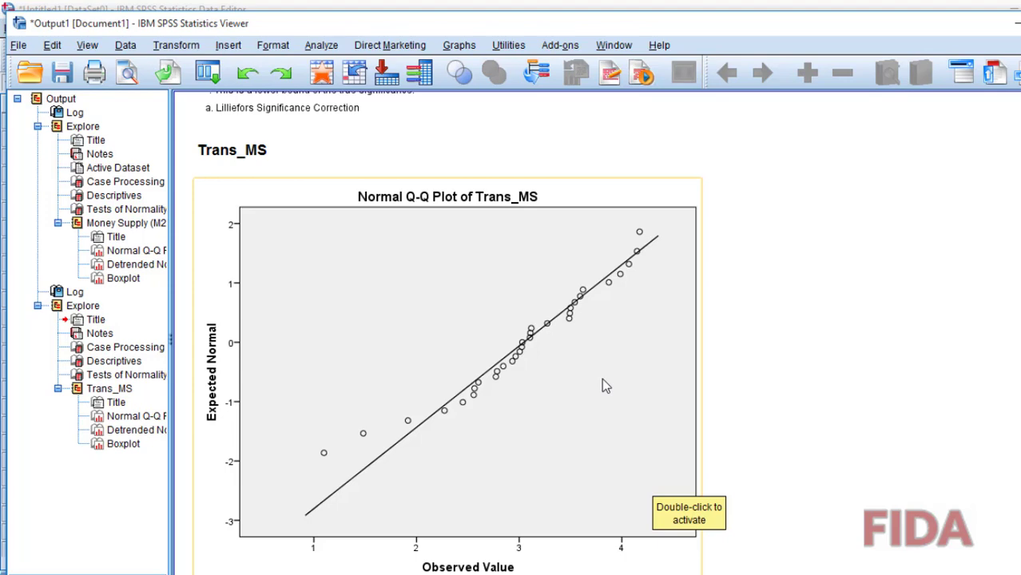
scroll(603, 382, "up", 6)
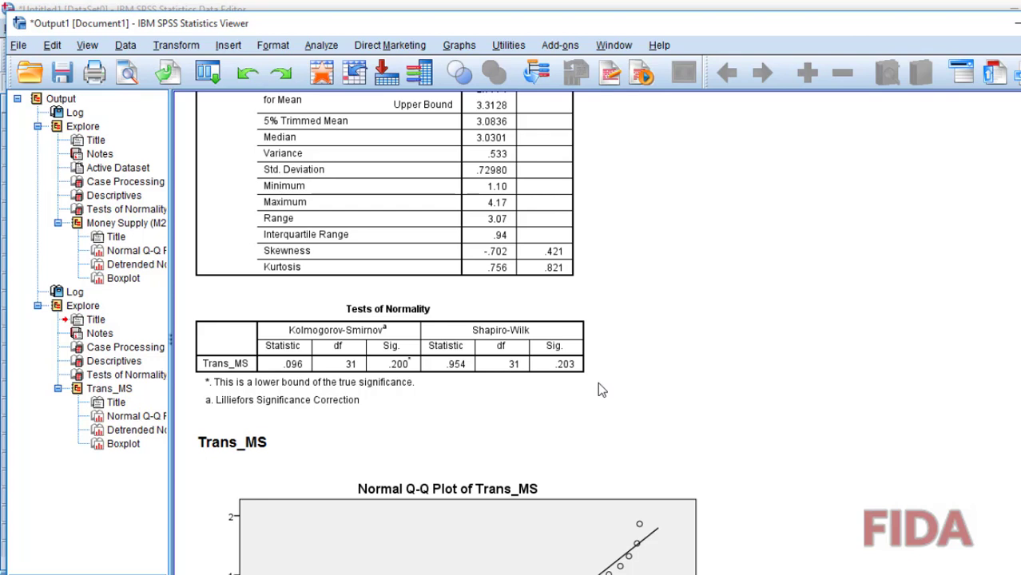
scroll(601, 391, "down", 7)
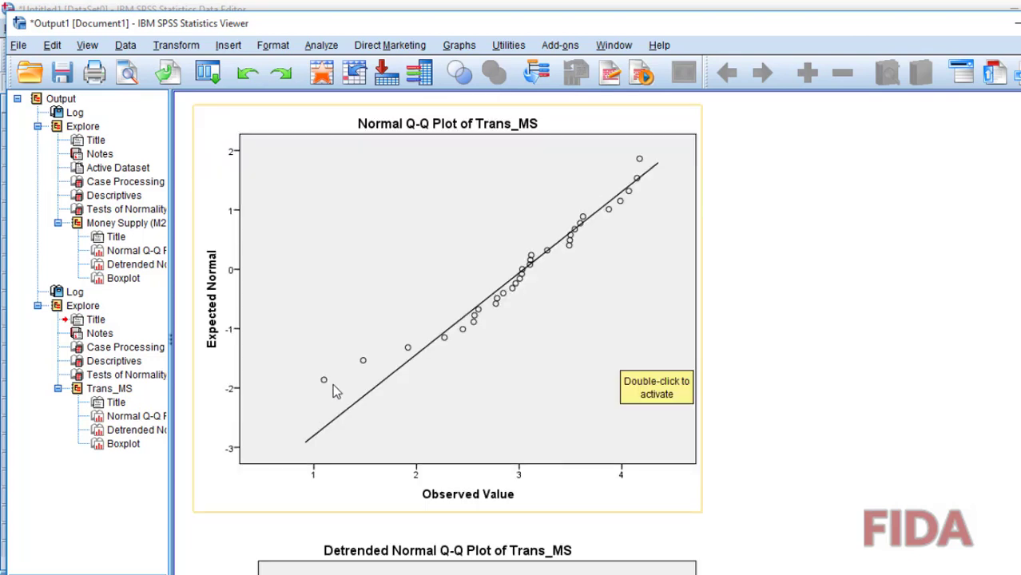
scroll(634, 375, "down", 14)
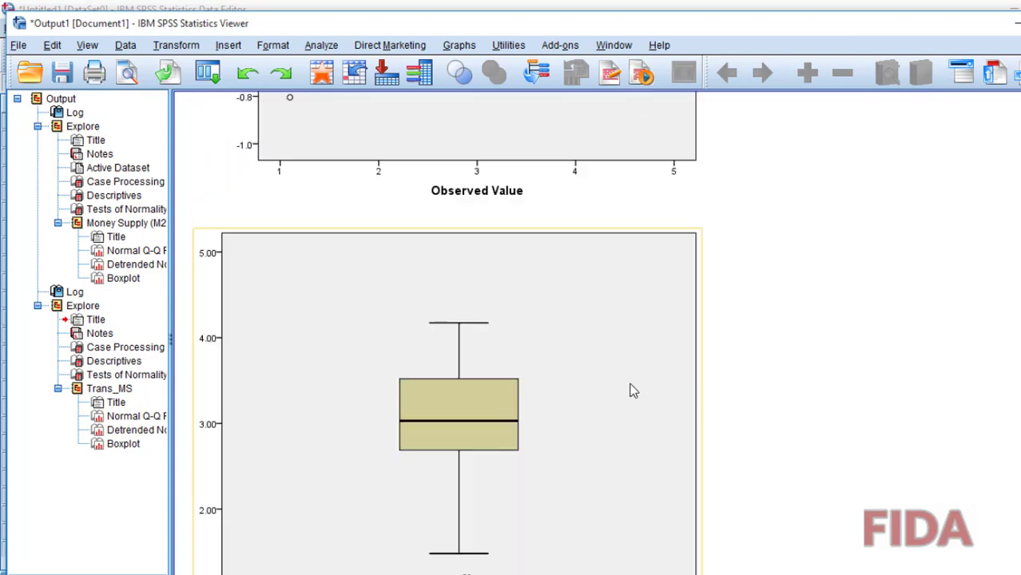
scroll(633, 390, "down", 2)
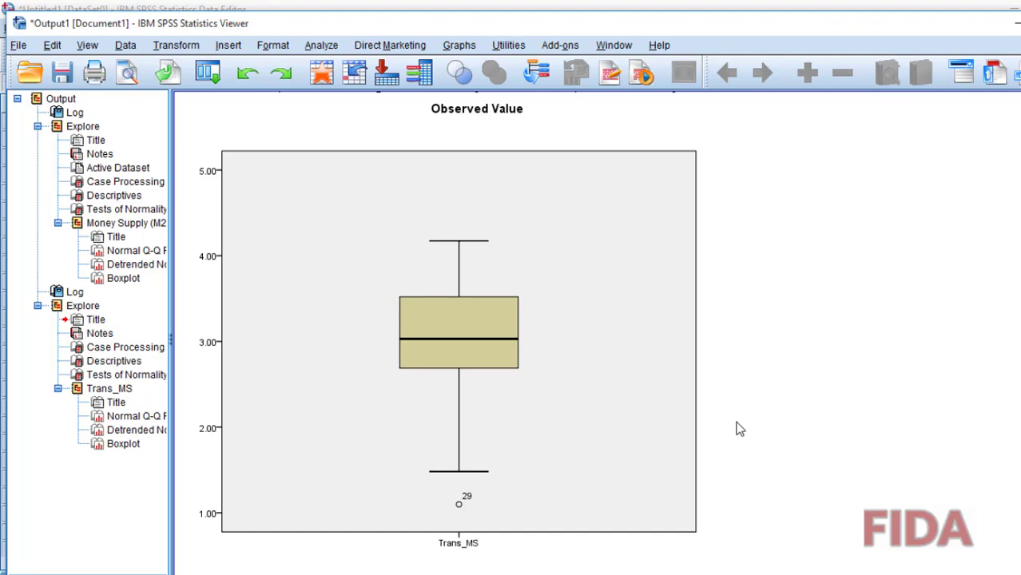
- Locate the boxplot's outlier case 29 in the dataset and delete that case
left_click(657, 438)
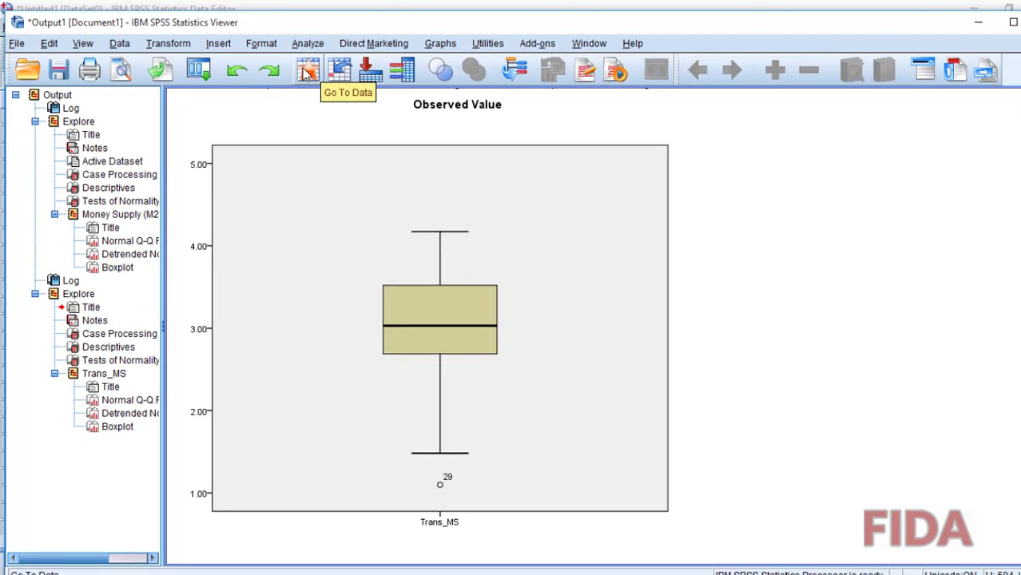
left_click(308, 72)
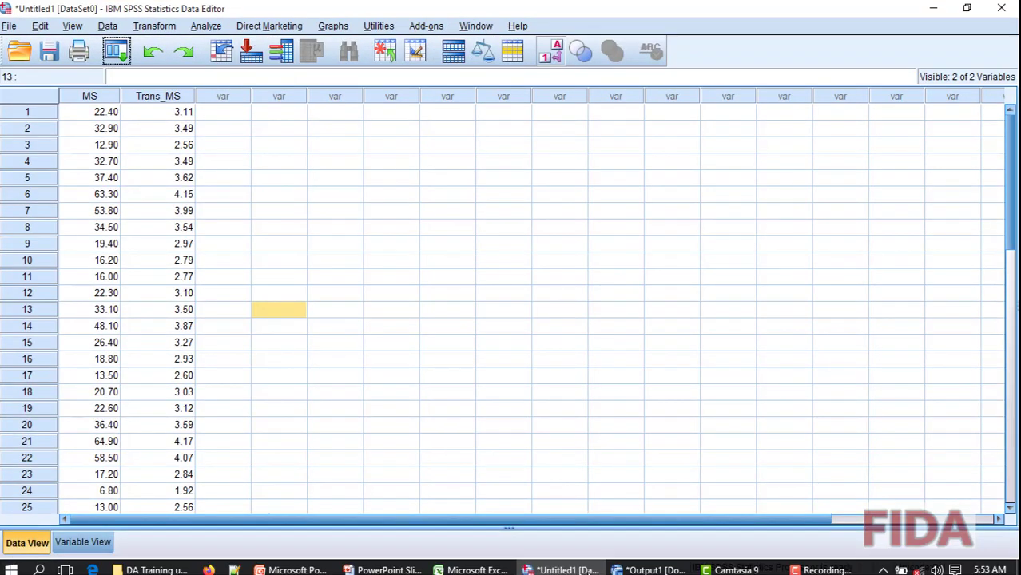
left_click(652, 564)
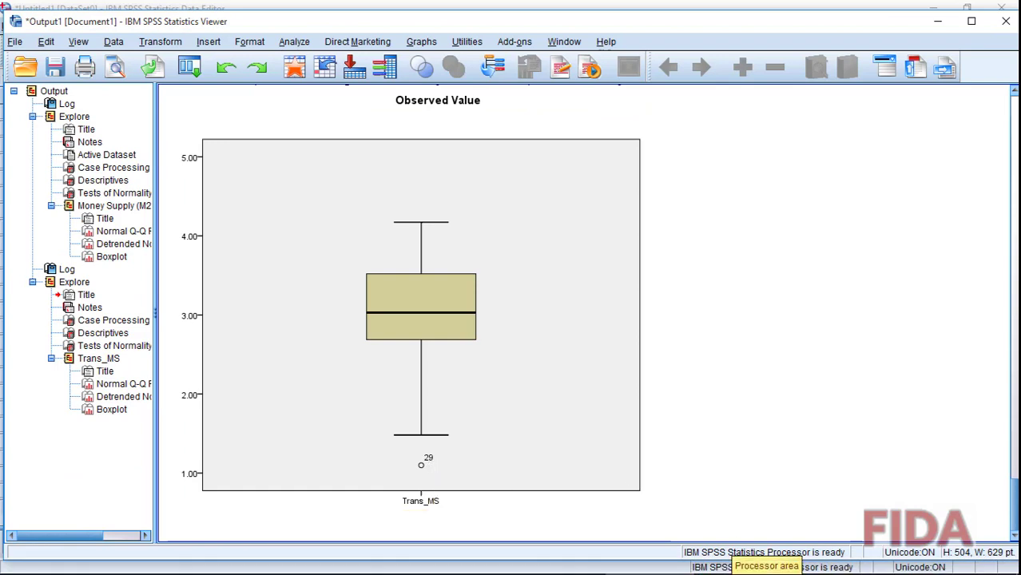
left_click(295, 68)
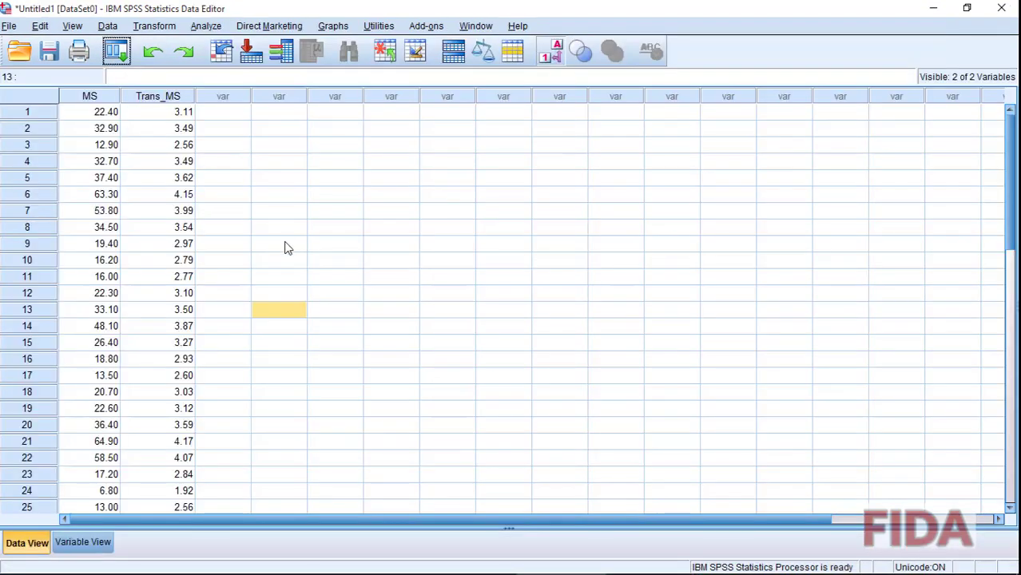
scroll(115, 390, "down", 4)
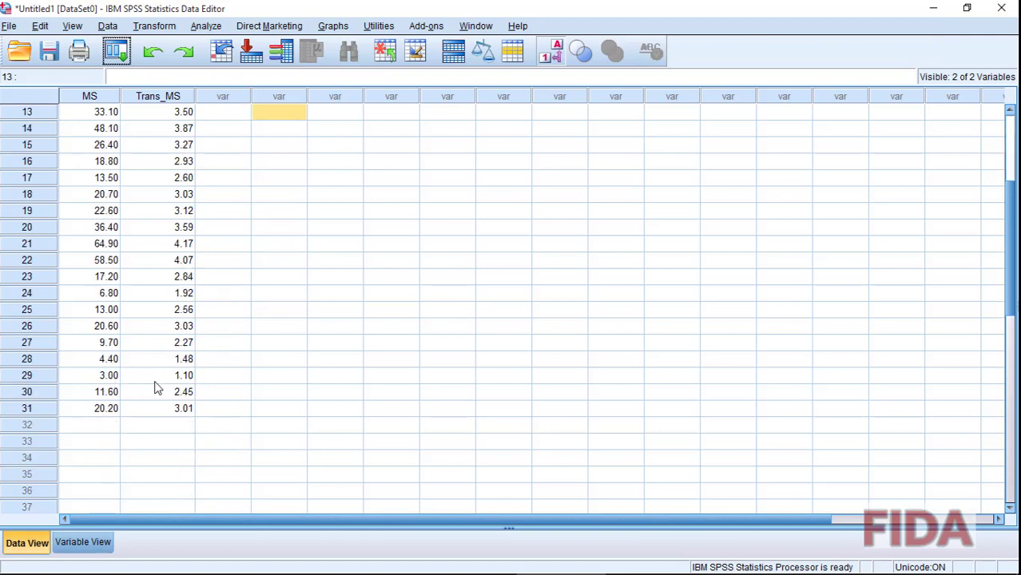
left_click(105, 376)
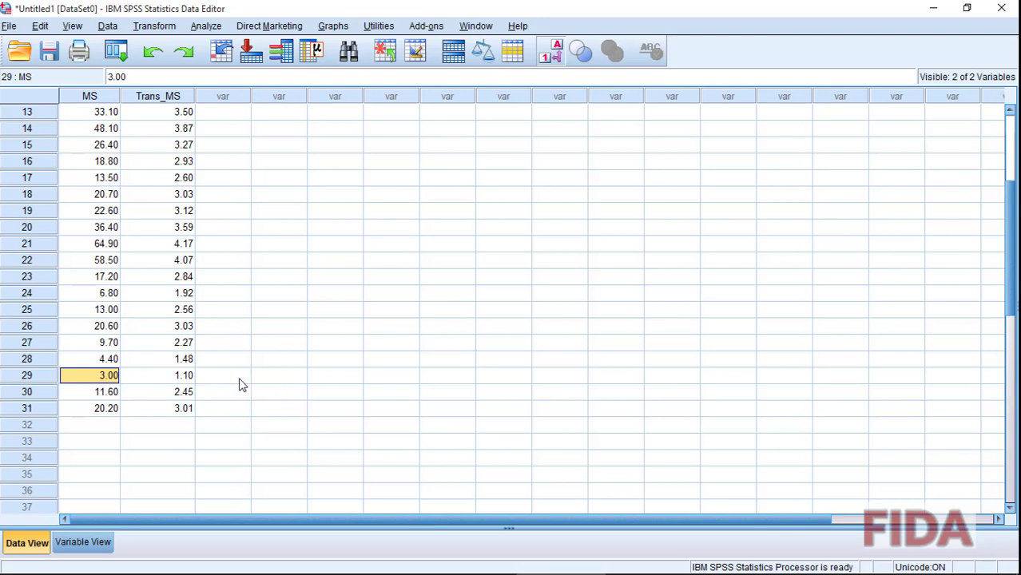
left_click(22, 381)
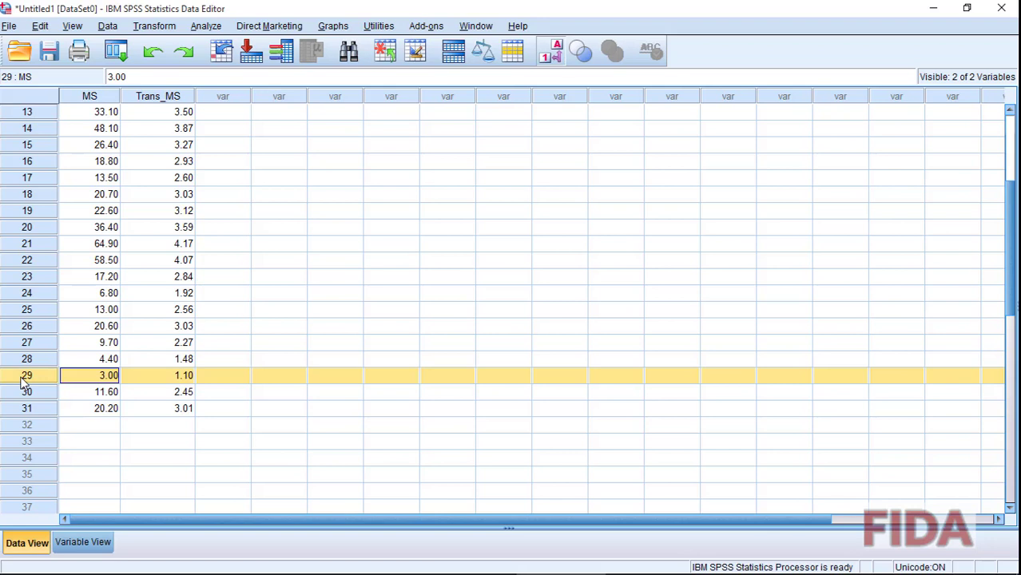
right_click(22, 382)
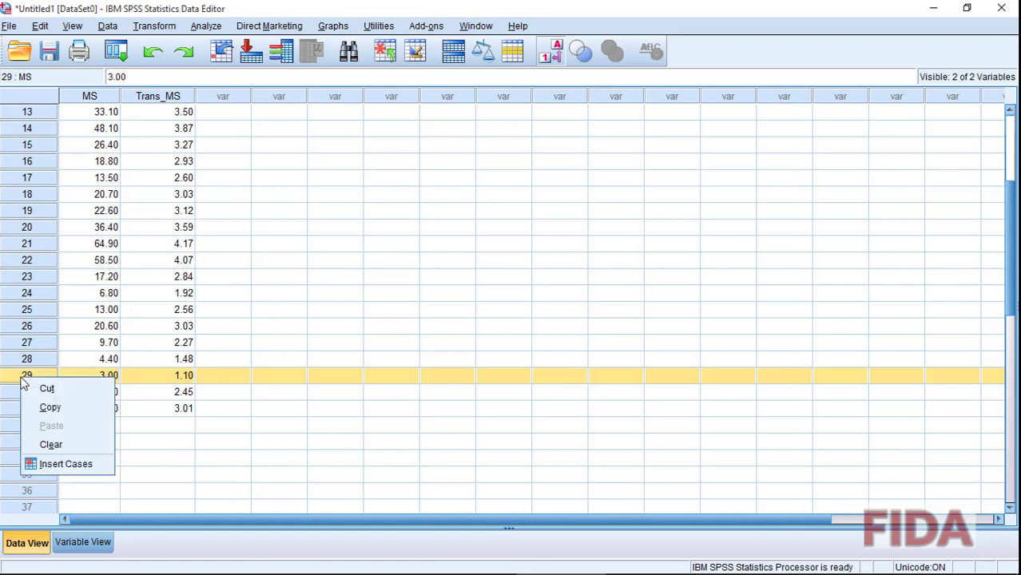
left_click(53, 446)
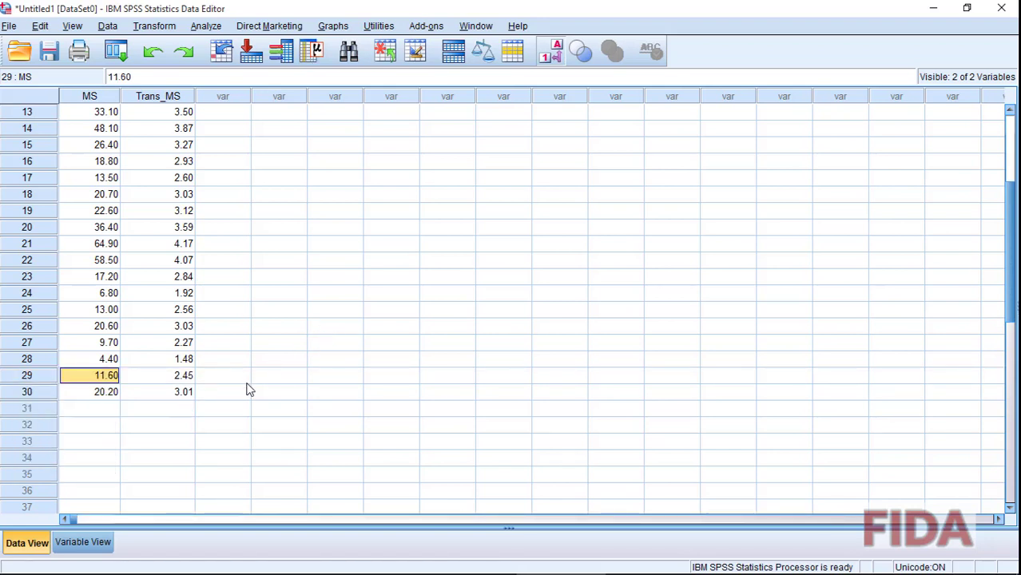
- Rerun the Explore analysis on the reduced dataset with Trans_MS as the dependent variable
scroll(292, 372, "up", 4)
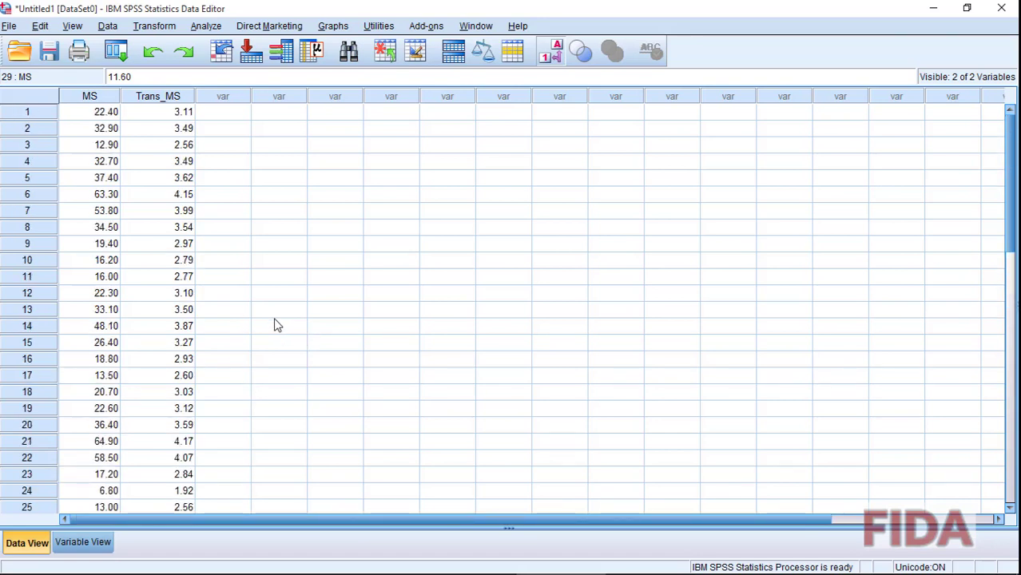
left_click(116, 52)
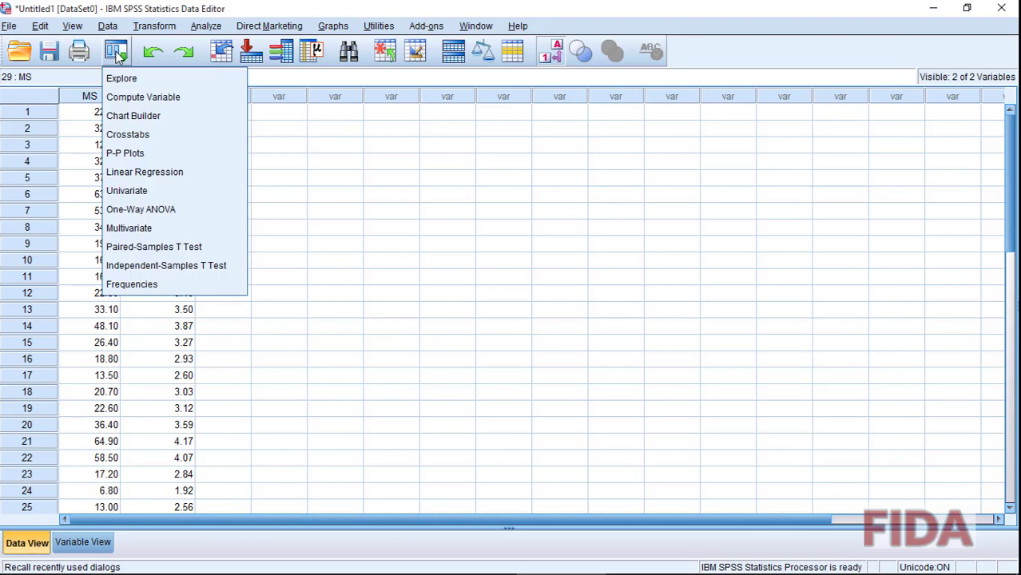
left_click(122, 79)
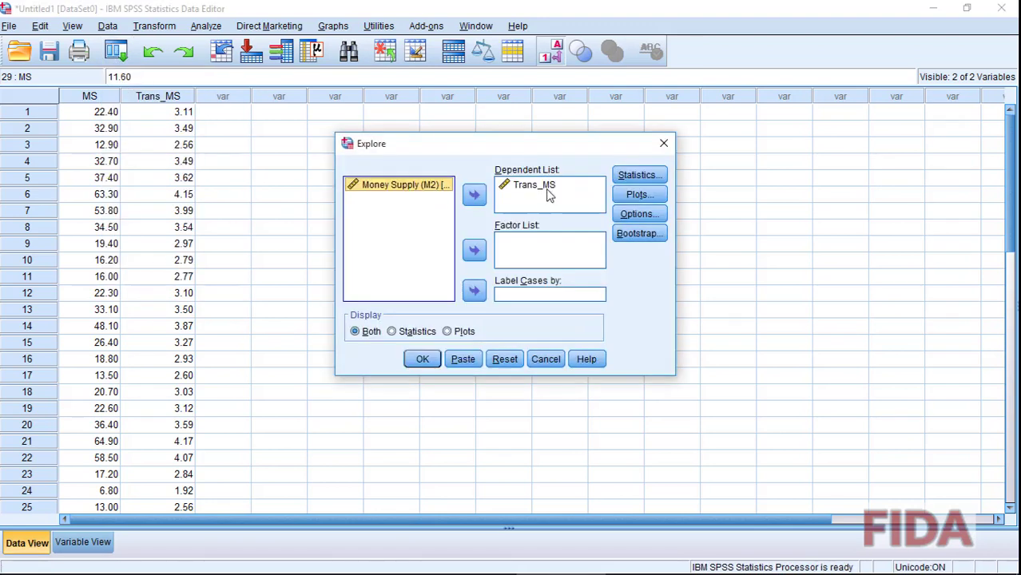
left_click(421, 360)
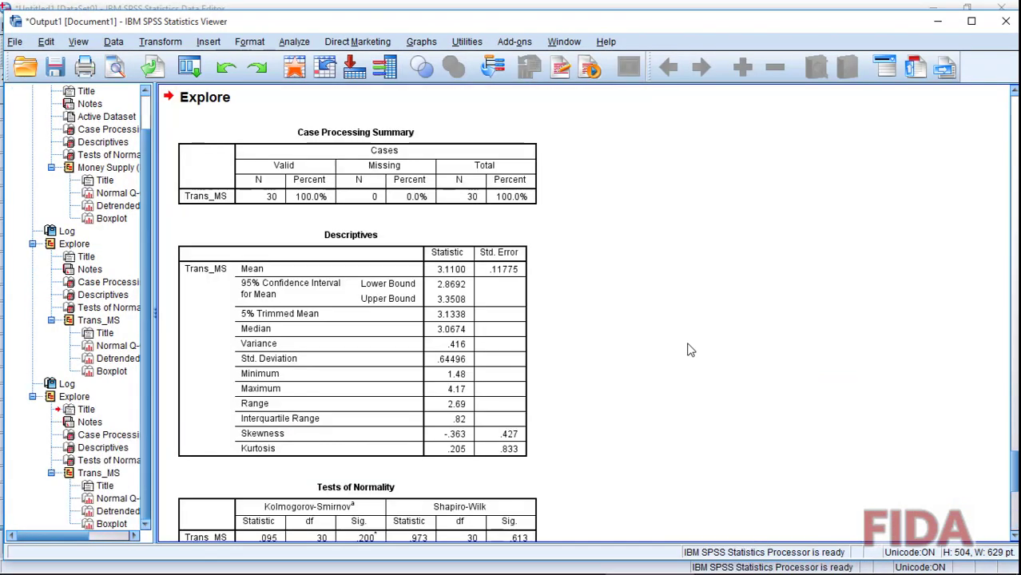
- Compare the descriptives and tests of normality for Trans_MS with those of the previous Explore run, focusing on skewness, kurtosis and Shapiro-Wilk significance
left_click(328, 251)
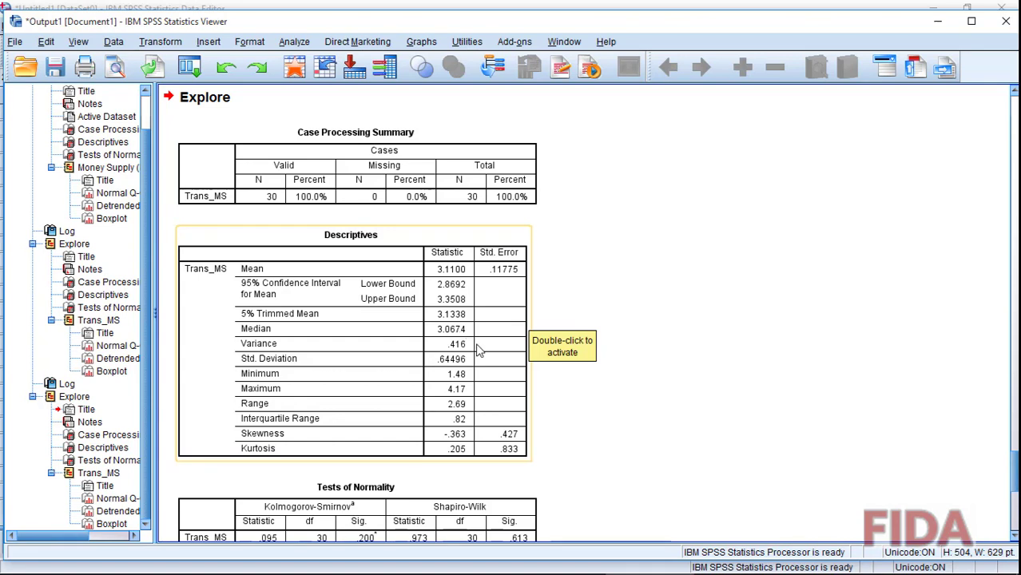
left_click(472, 452)
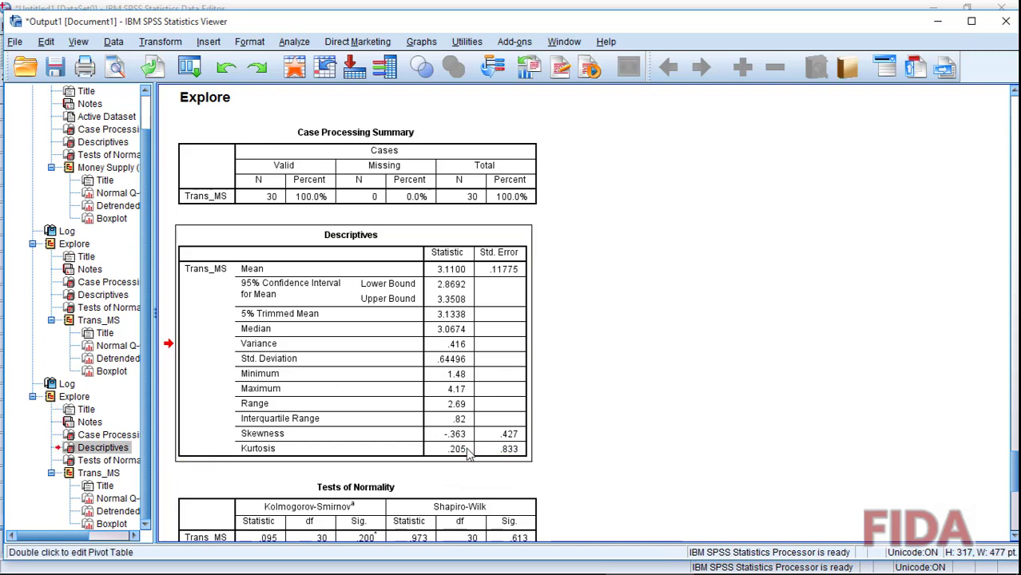
scroll(578, 397, "up", 20)
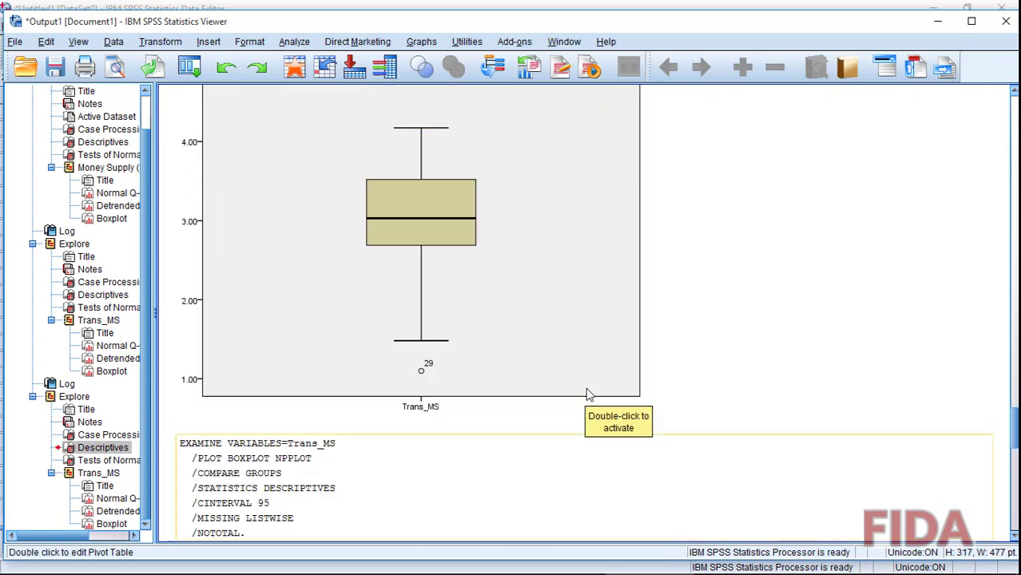
scroll(586, 390, "up", 5)
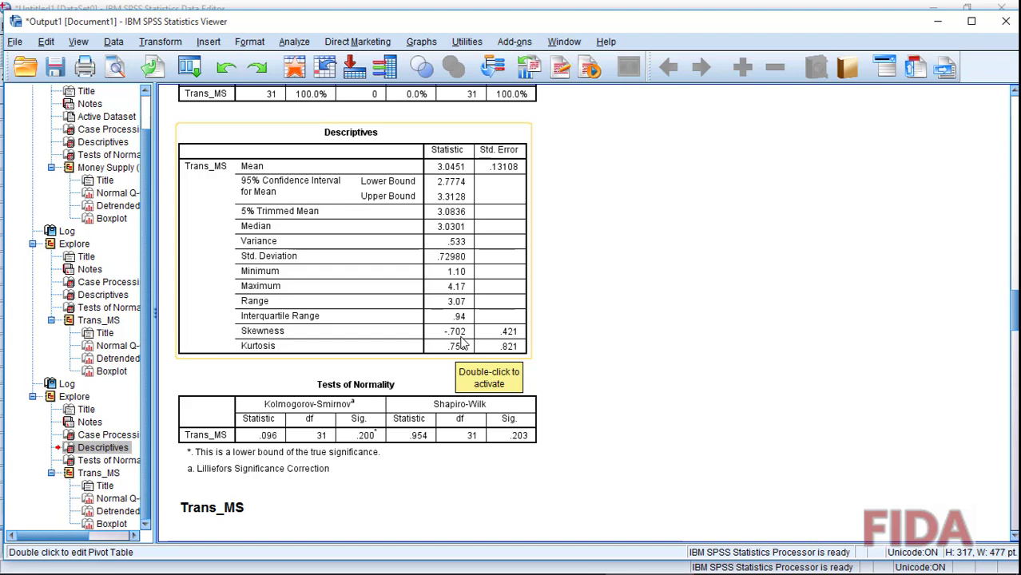
scroll(577, 389, "down", 10)
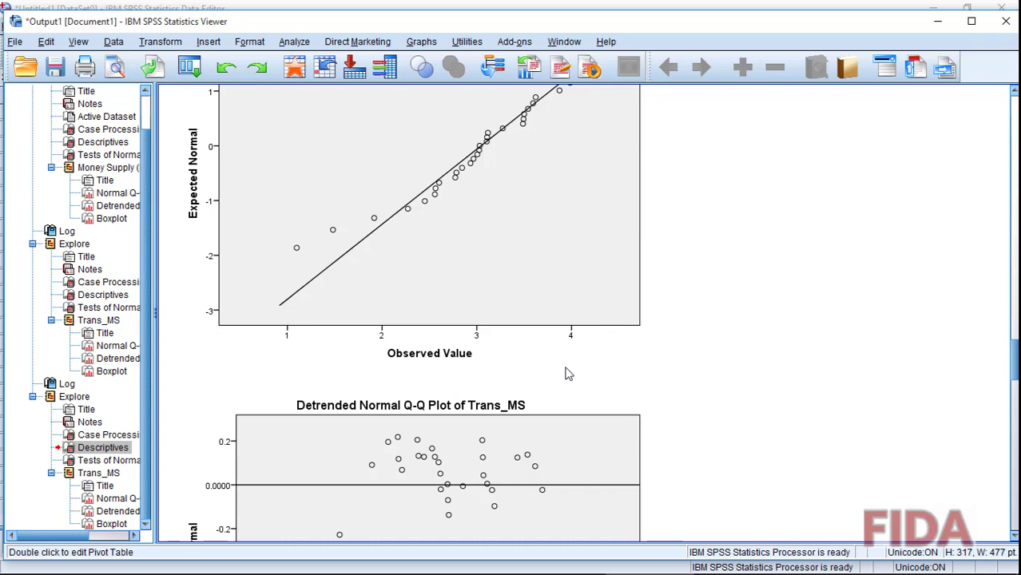
scroll(564, 398, "down", 10)
scroll(569, 411, "down", 15)
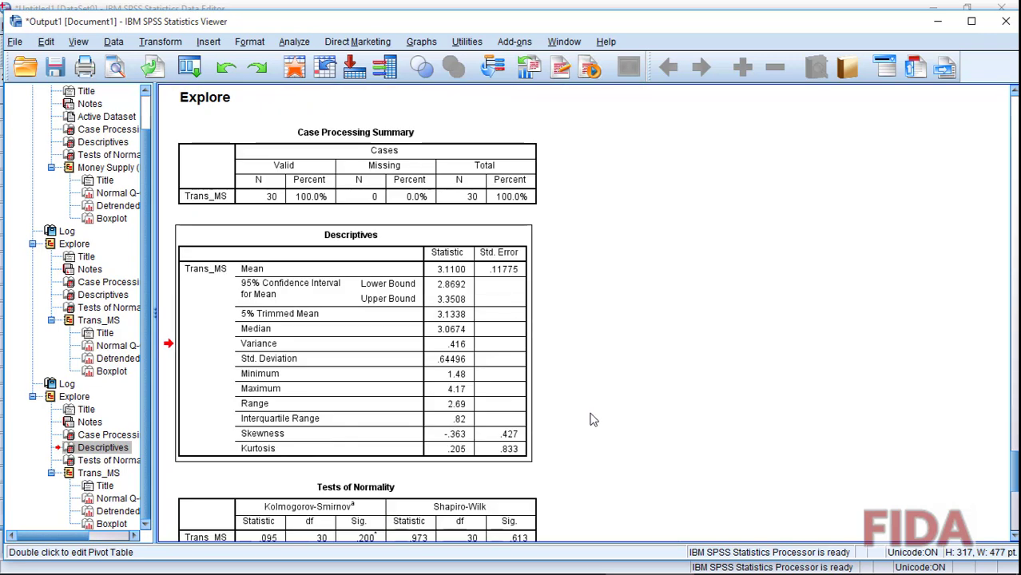
scroll(588, 414, "down", 3)
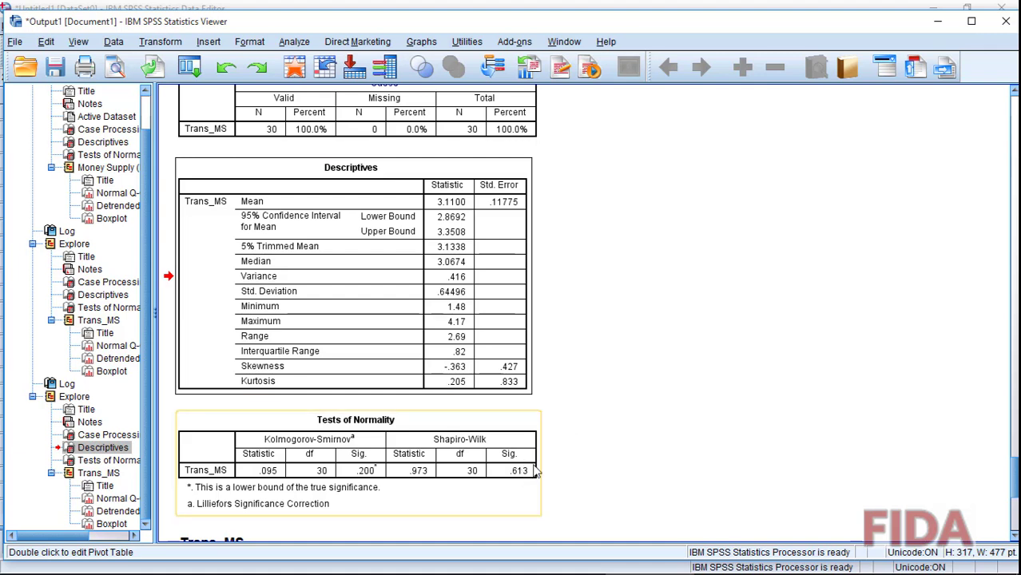
scroll(630, 444, "up", 20)
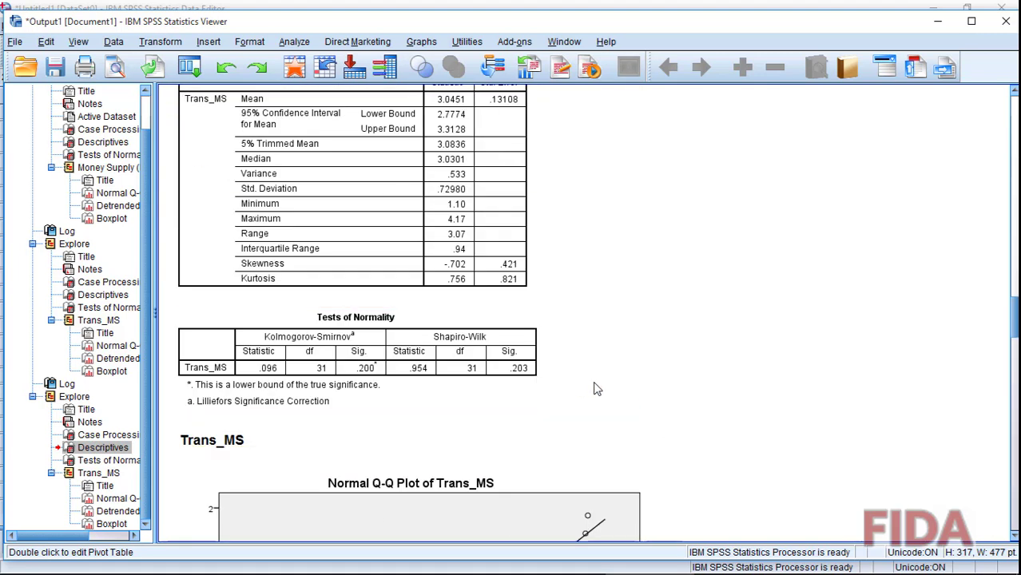
scroll(611, 418, "down", 15)
scroll(616, 448, "down", 6)
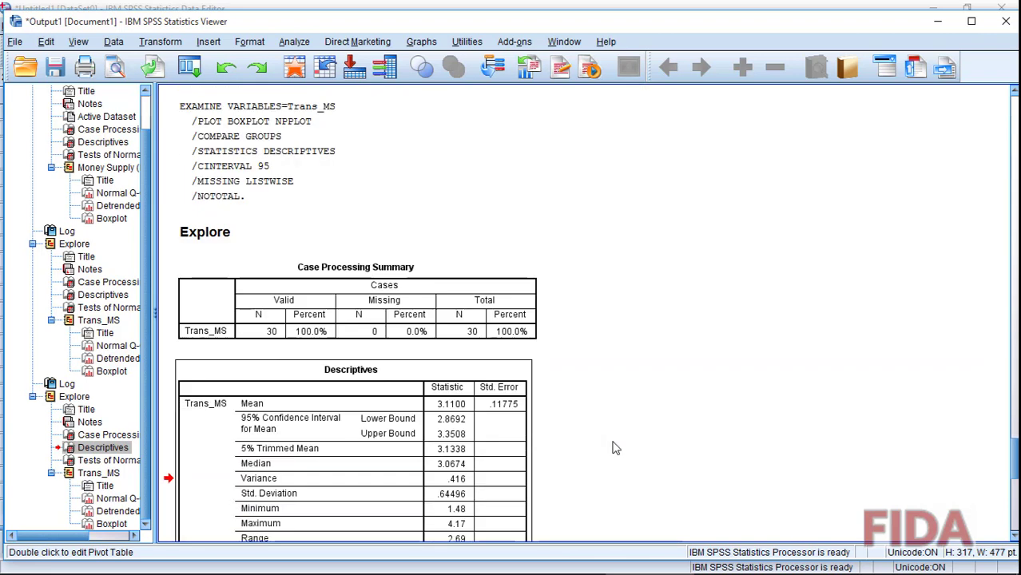
scroll(521, 451, "down", 3)
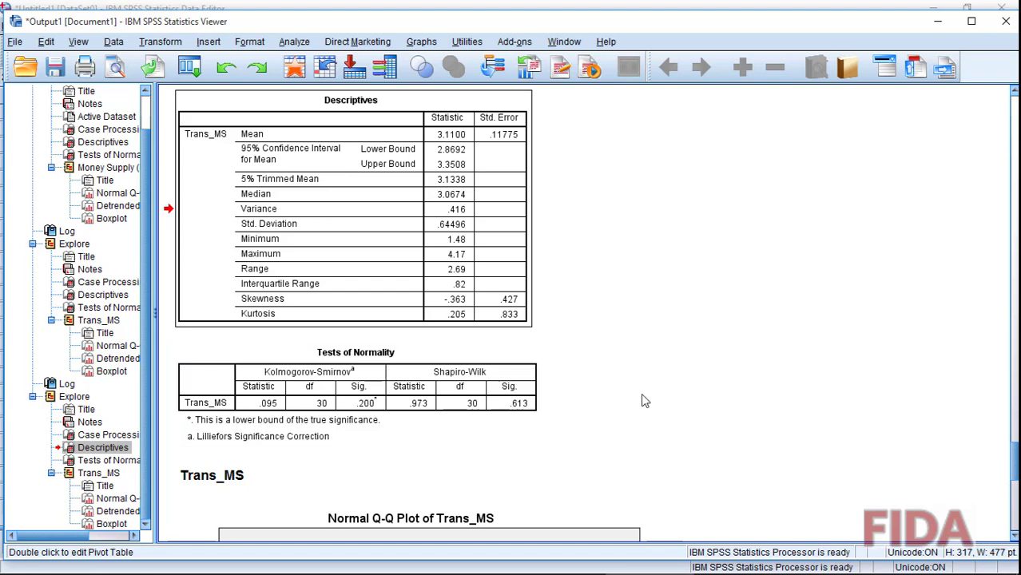
- Compare the new normal Q-Q plot of Trans_MS with the previous run's plot, and check the new boxplot for outliers
scroll(641, 399, "down", 5)
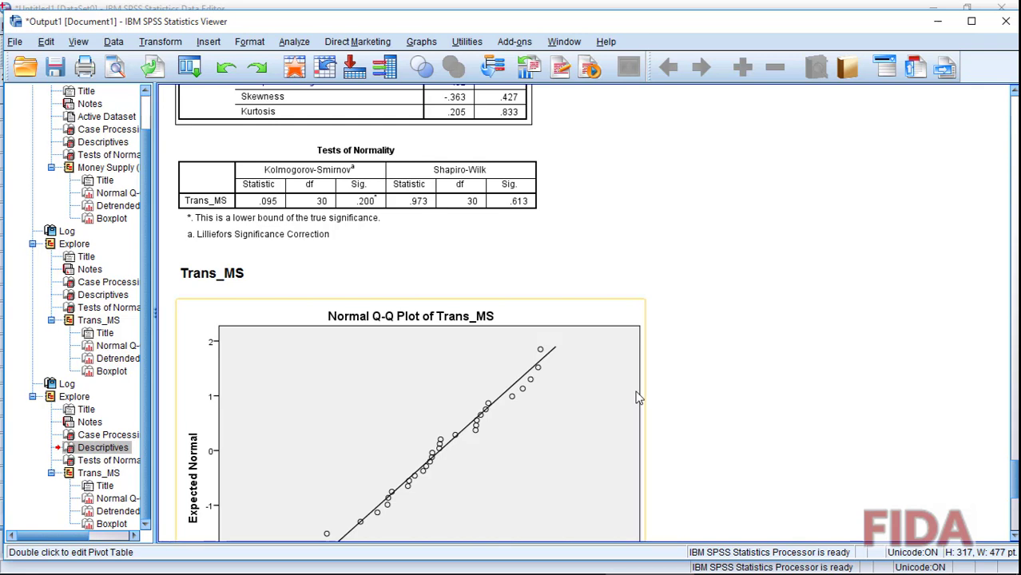
scroll(638, 398, "down", 3)
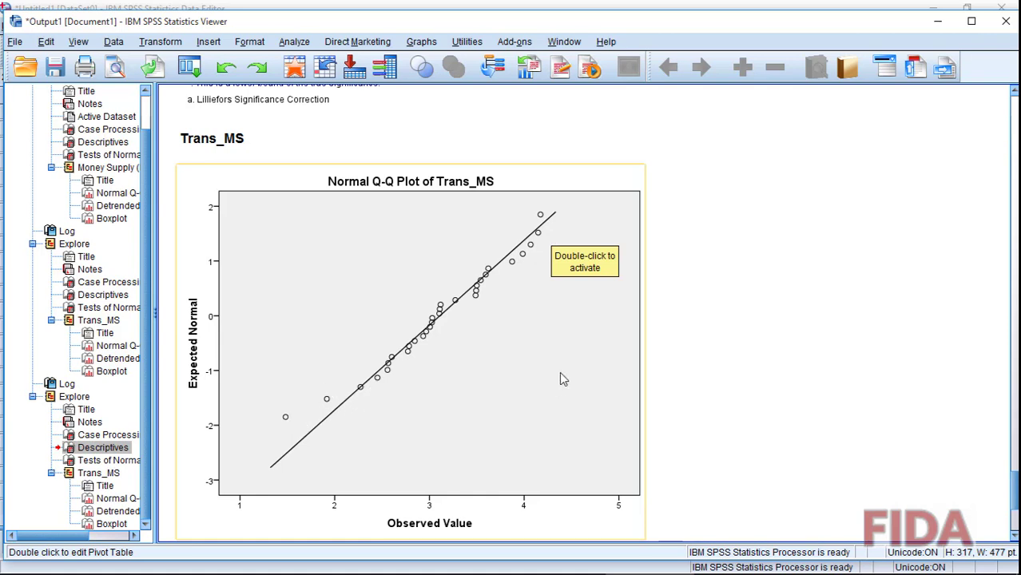
scroll(561, 374, "up", 20)
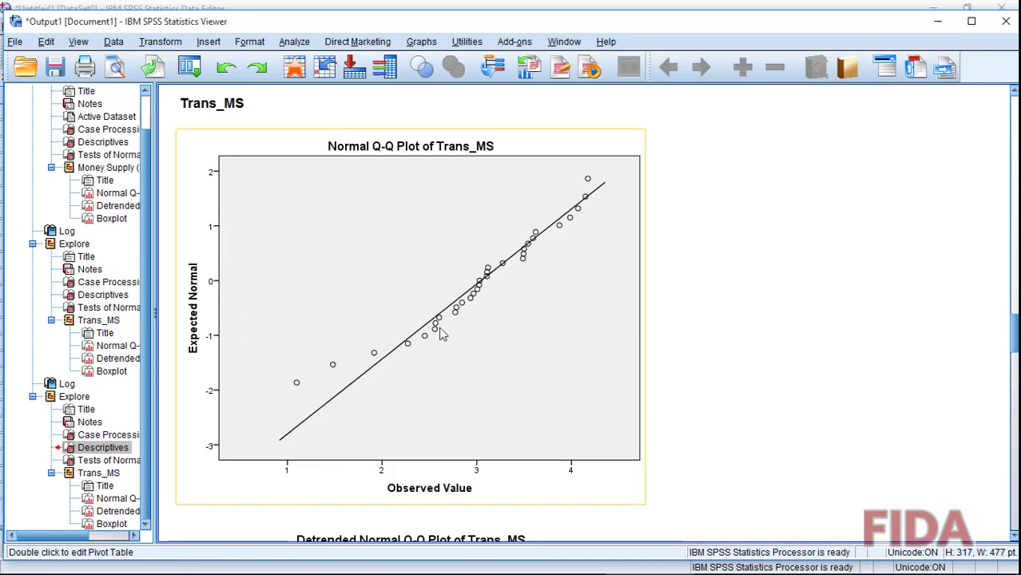
scroll(563, 389, "down", 20)
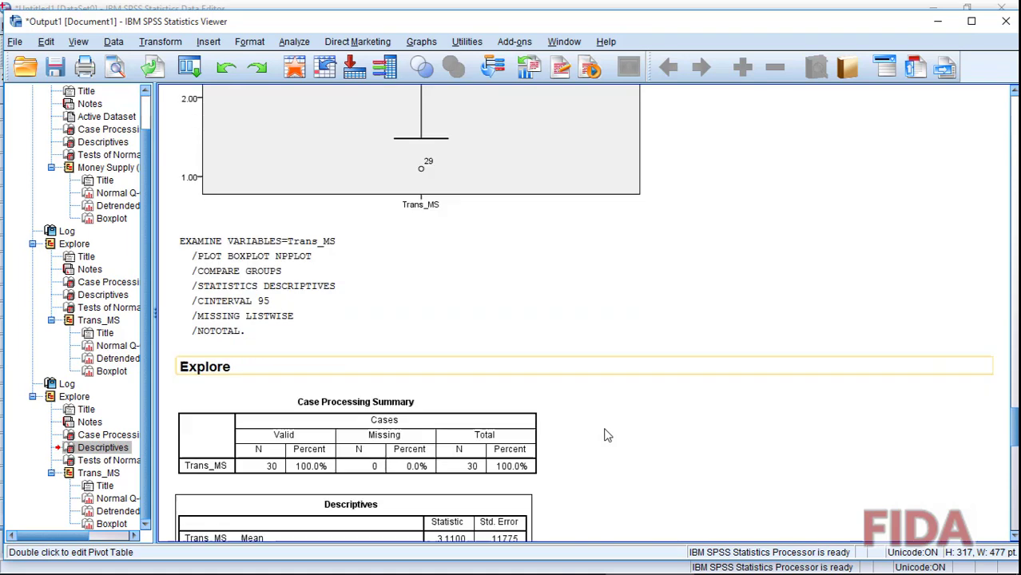
scroll(605, 435, "down", 6)
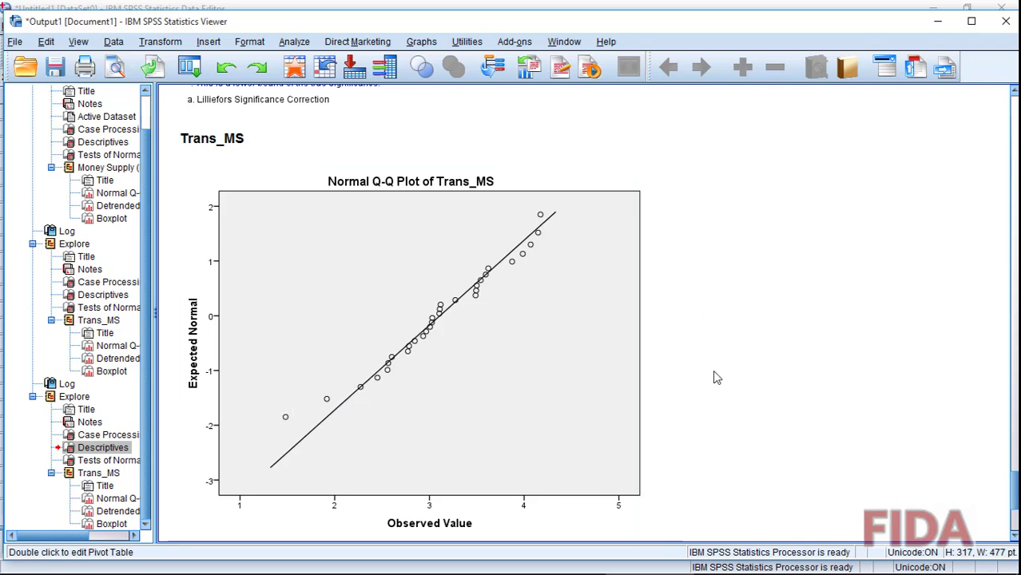
scroll(717, 378, "down", 5)
scroll(717, 378, "down", 12)
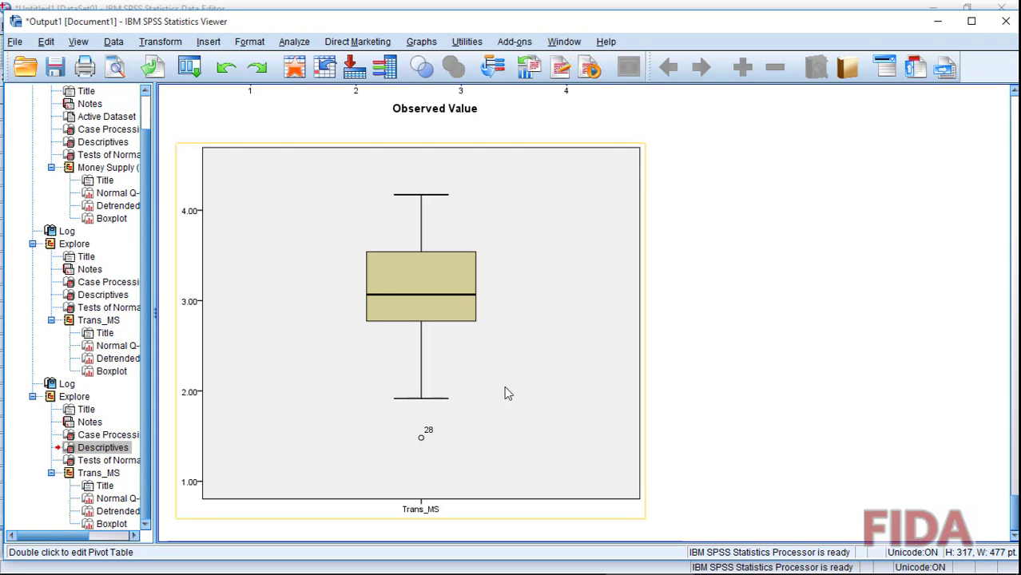
- Locate the boxplot's outlier case 28 in the dataset and delete that case
left_click(294, 68)
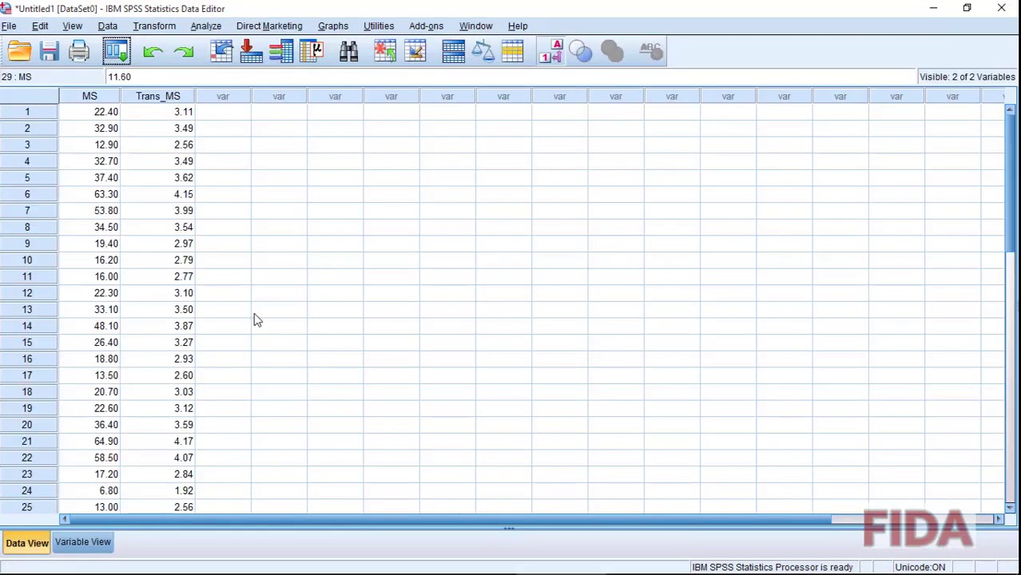
scroll(323, 383, "down", 1)
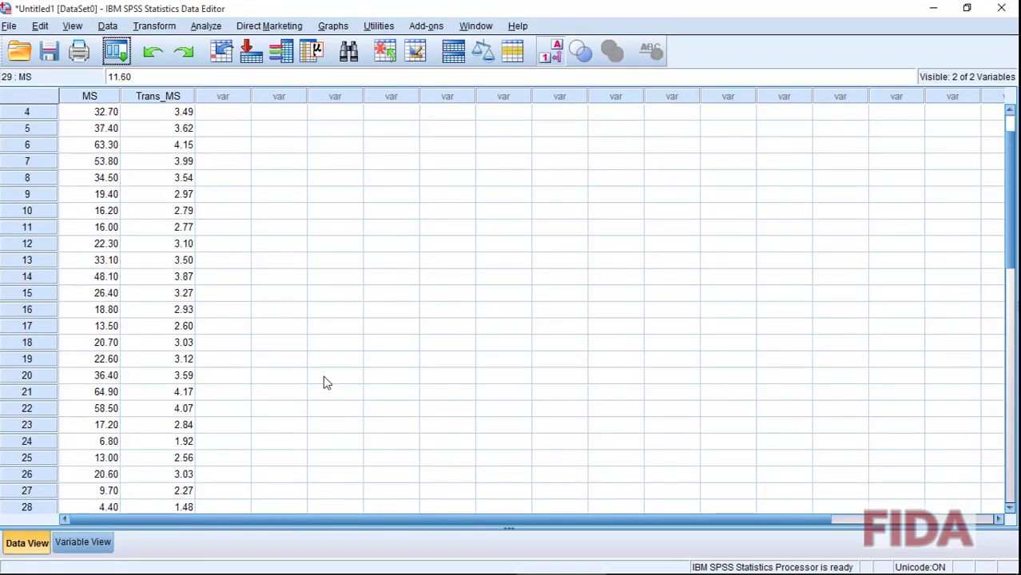
scroll(324, 383, "down", 1)
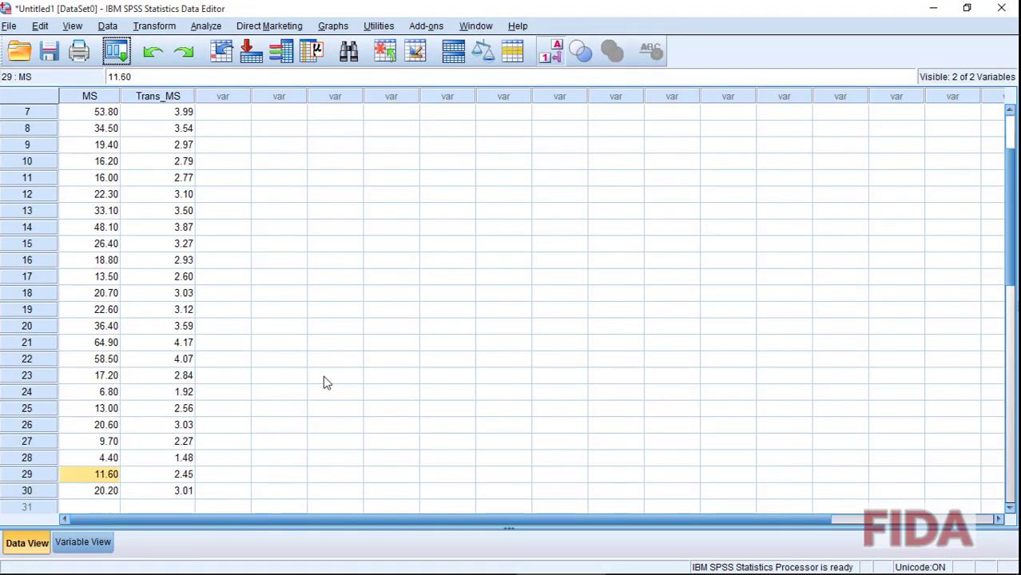
left_click(27, 459)
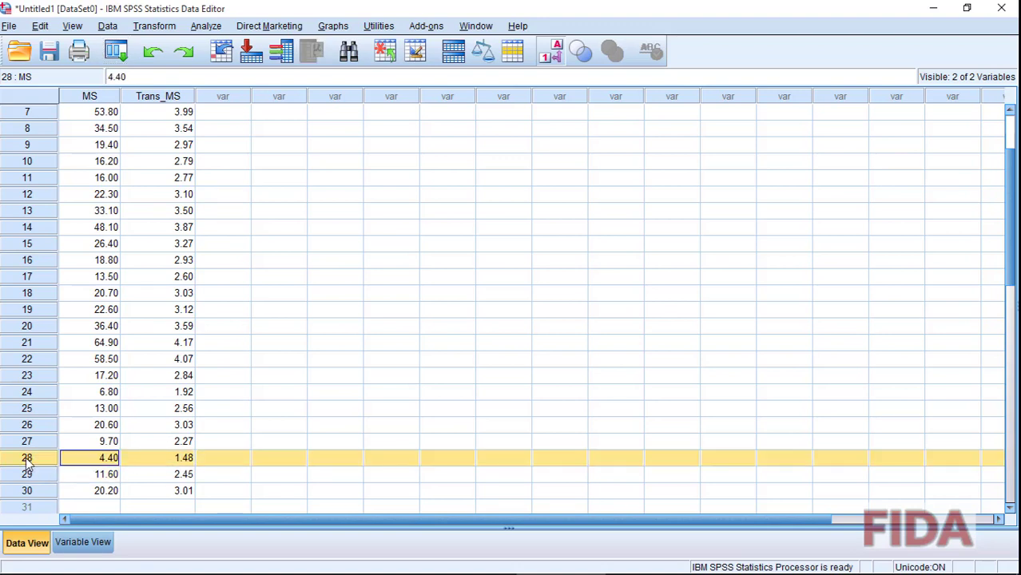
right_click(26, 461)
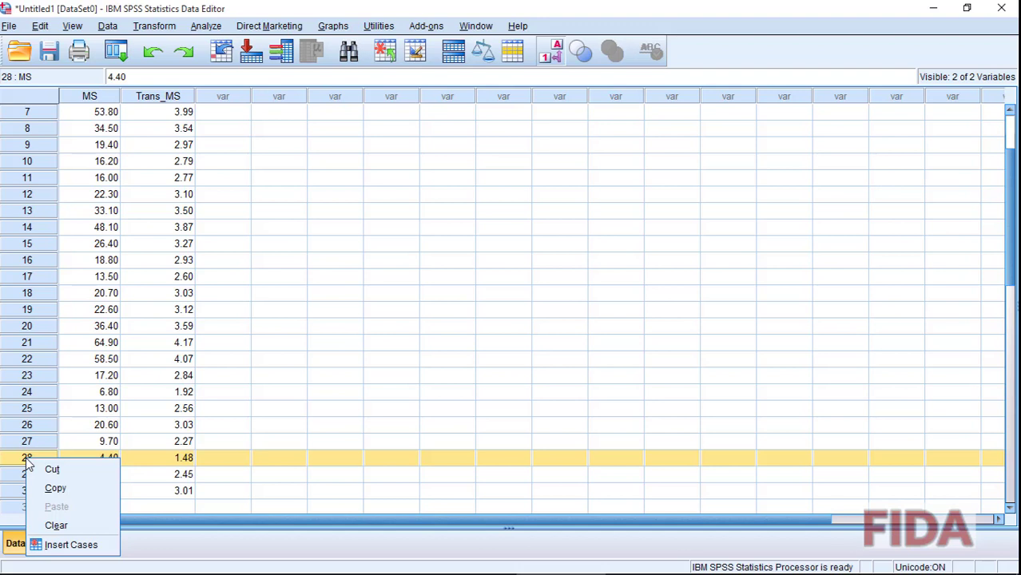
left_click(56, 527)
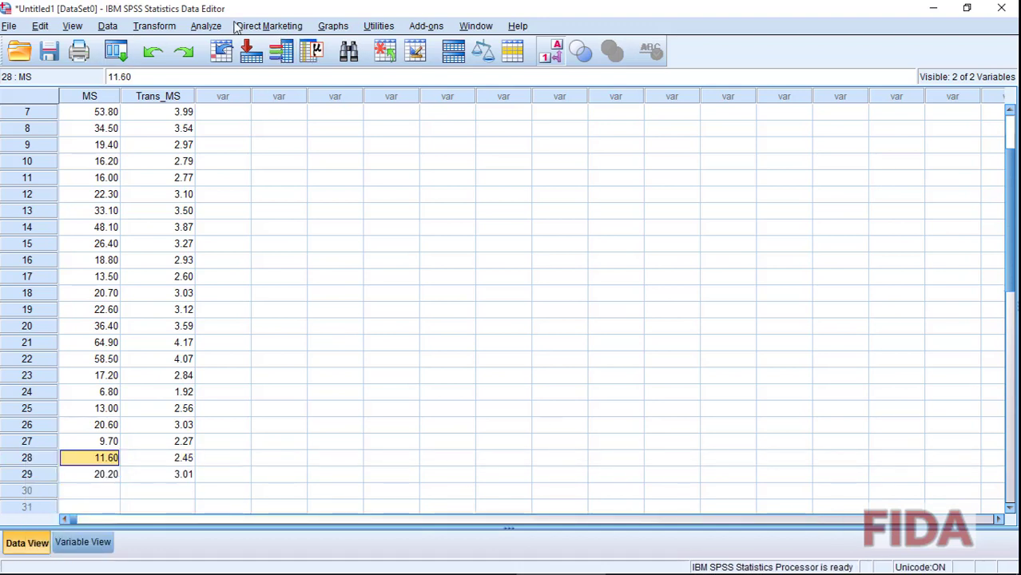
- Run the Explore analysis again without case 28, keeping Trans_MS as the dependent variable and displaying both statistics and plots
left_click(209, 28)
mouse_move(319, 62)
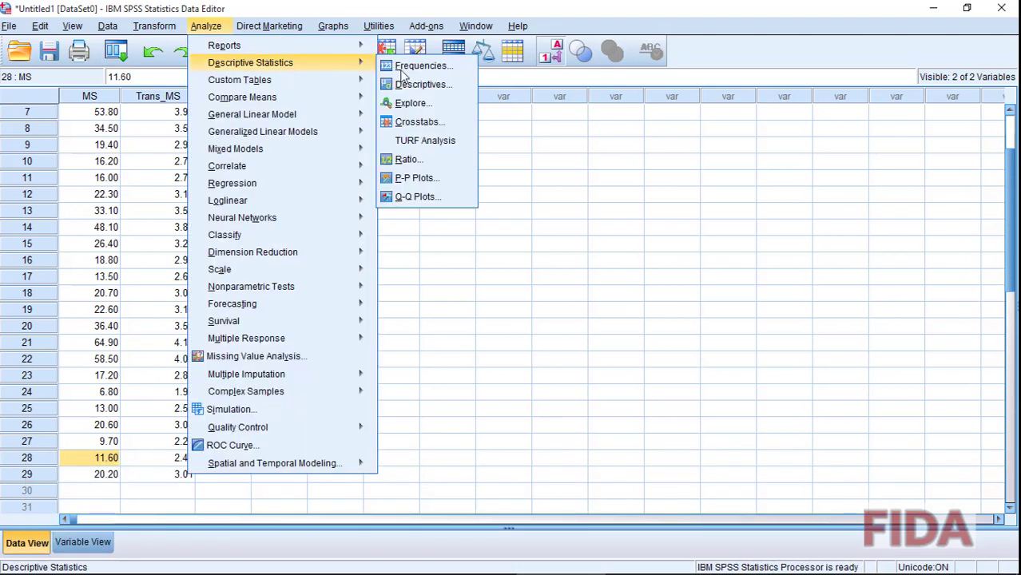
left_click(419, 104)
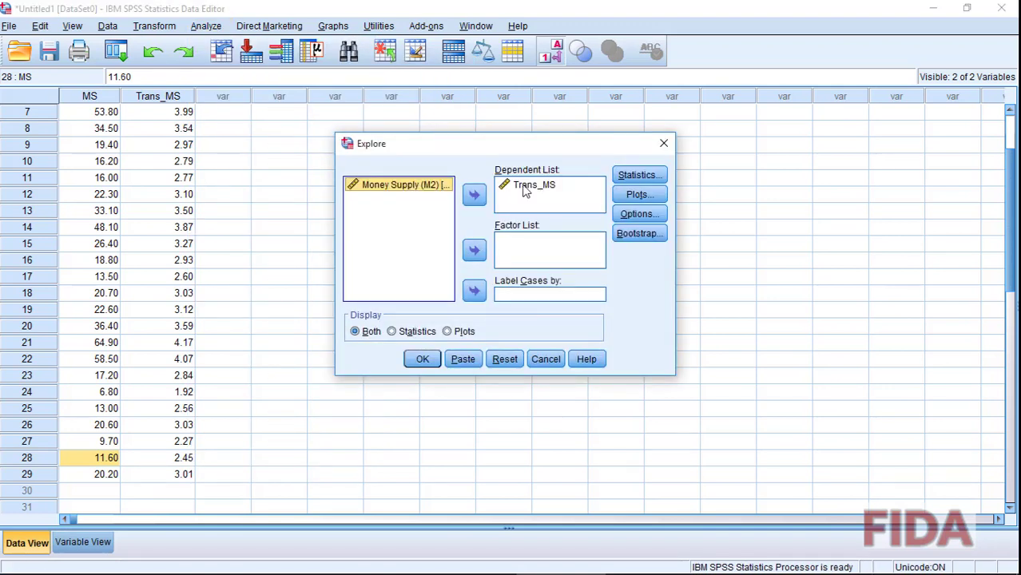
left_click(417, 361)
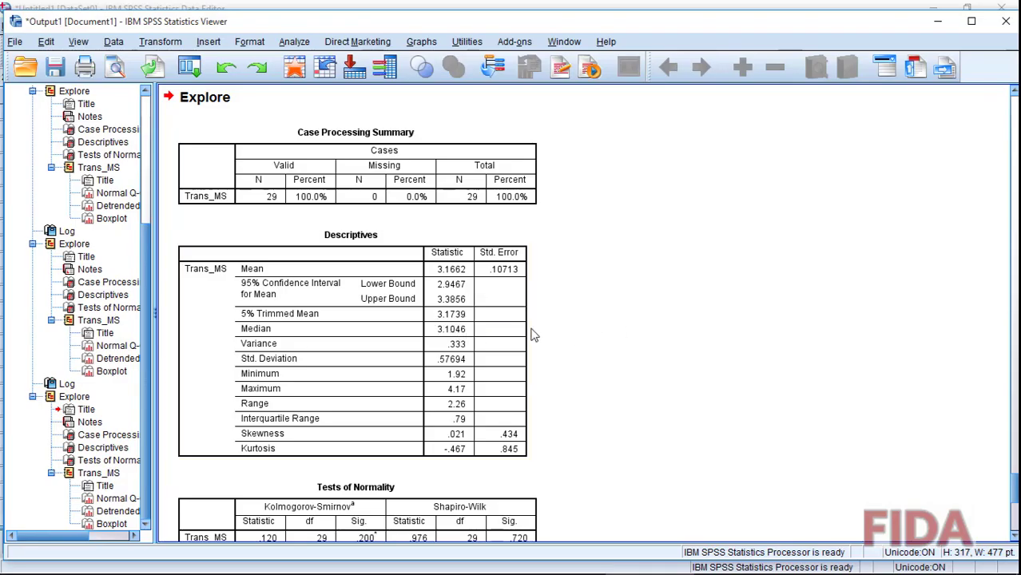
- Examine the latest Explore output for Trans_MS: descriptives, tests of normality, normal and detrended Q-Q plots, and boxplot
left_click(444, 325)
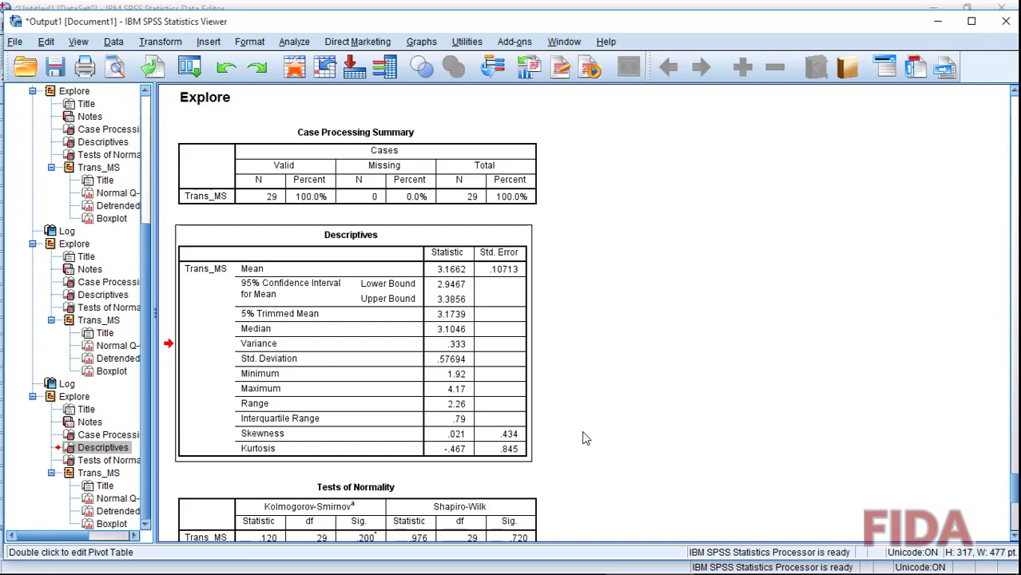
scroll(584, 438, "down", 3)
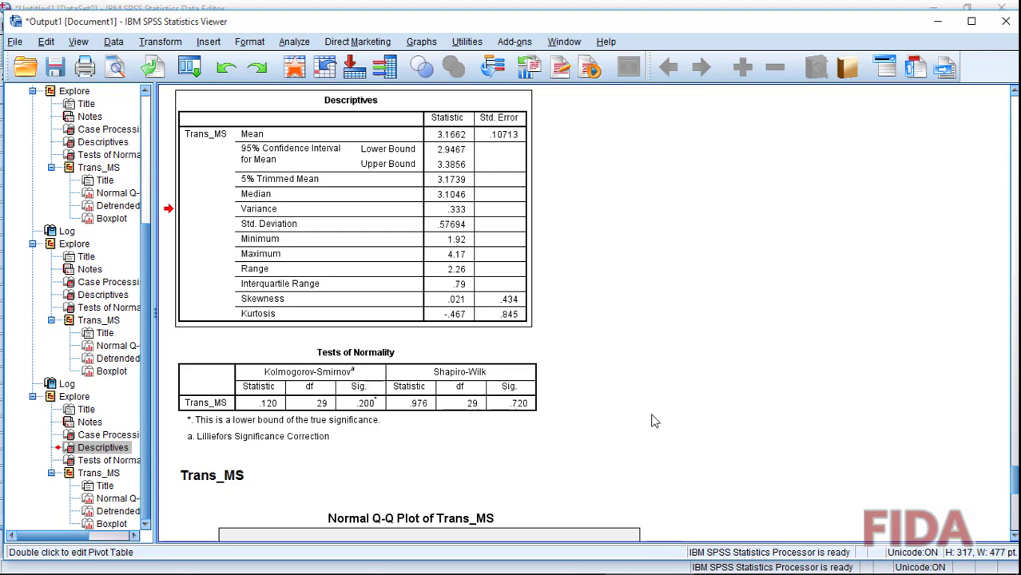
scroll(646, 380, "down", 6)
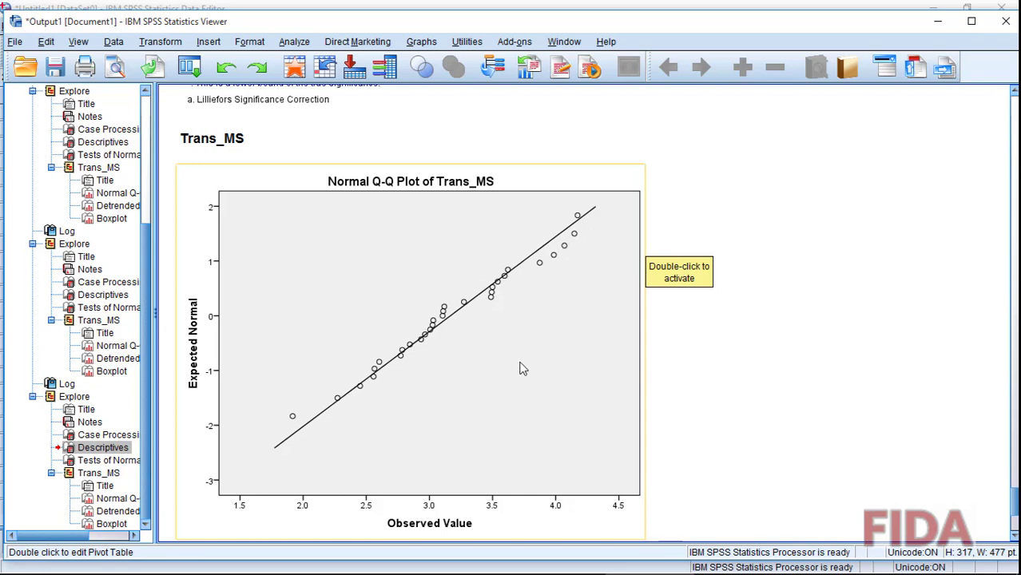
scroll(679, 407, "down", 6)
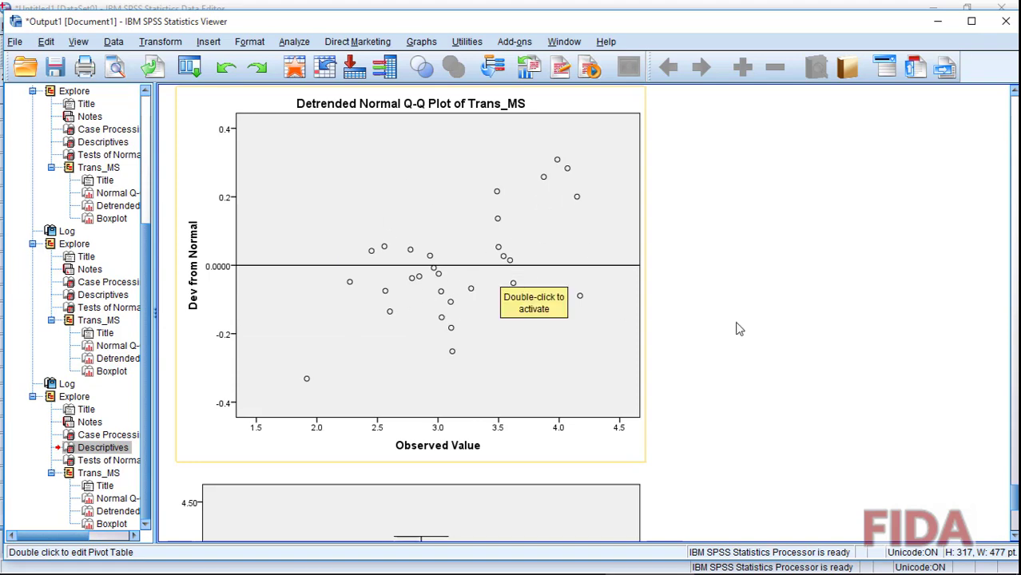
scroll(737, 323, "down", 5)
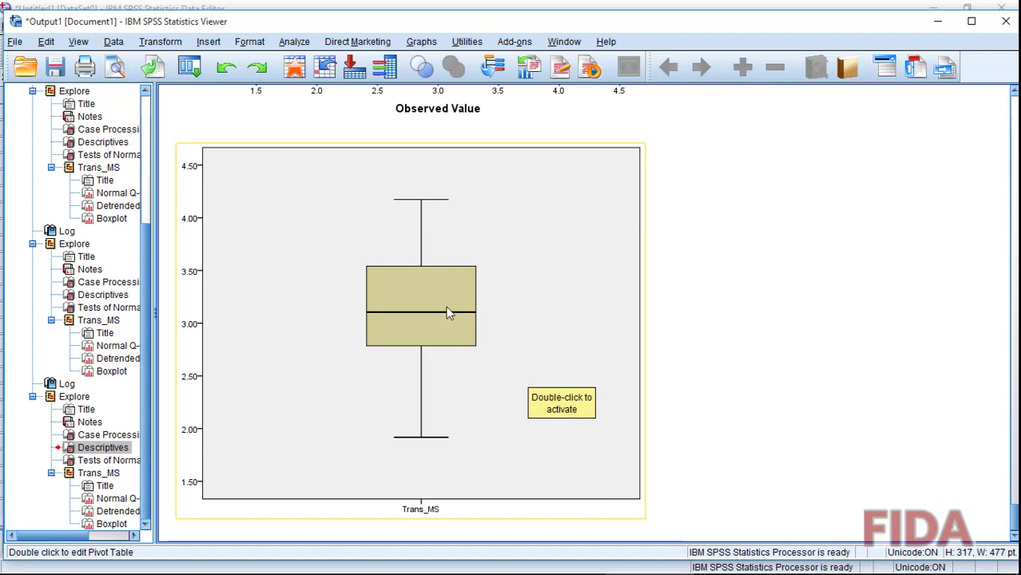
left_click(709, 302)
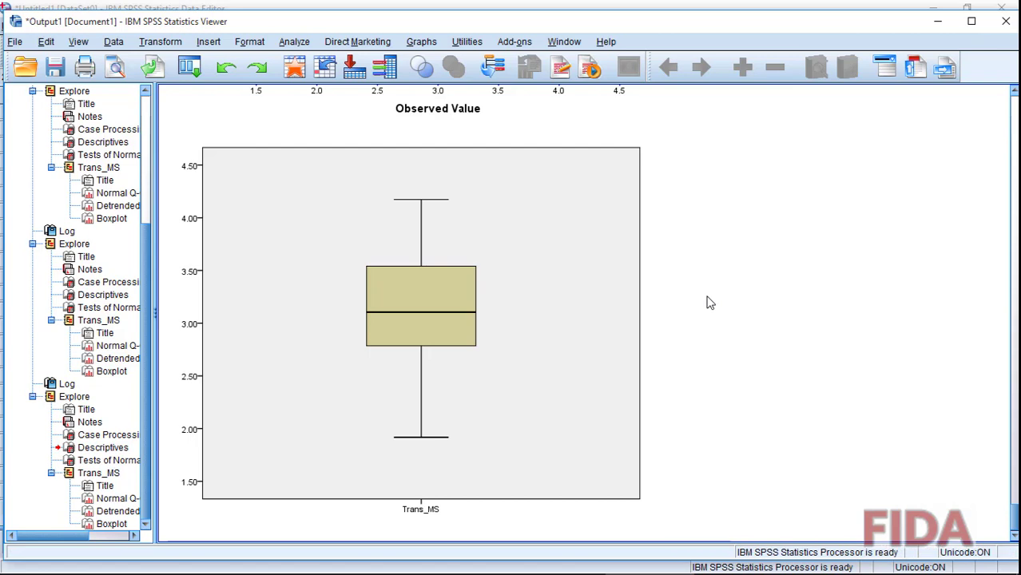